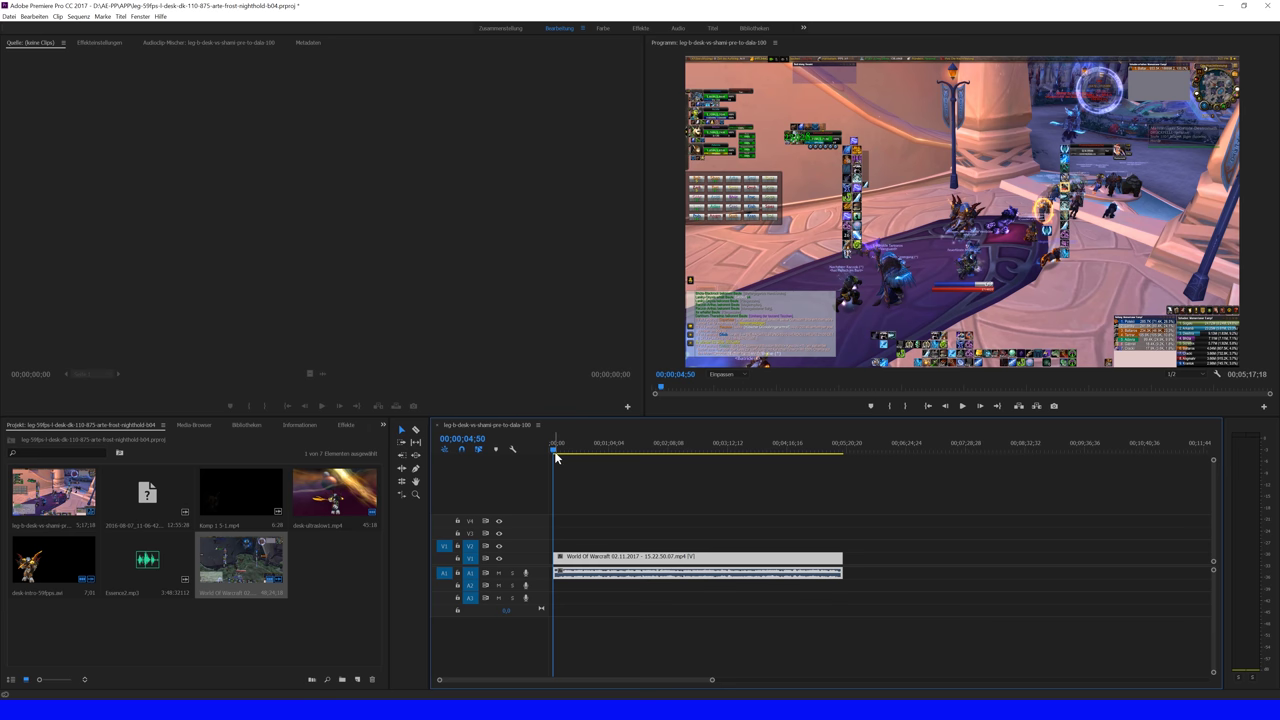
Step: Zoom the timeline and move the World Of Warcraft clip to 00;00;00;00
drag(556, 457, 608, 451)
drag(657, 553, 596, 557)
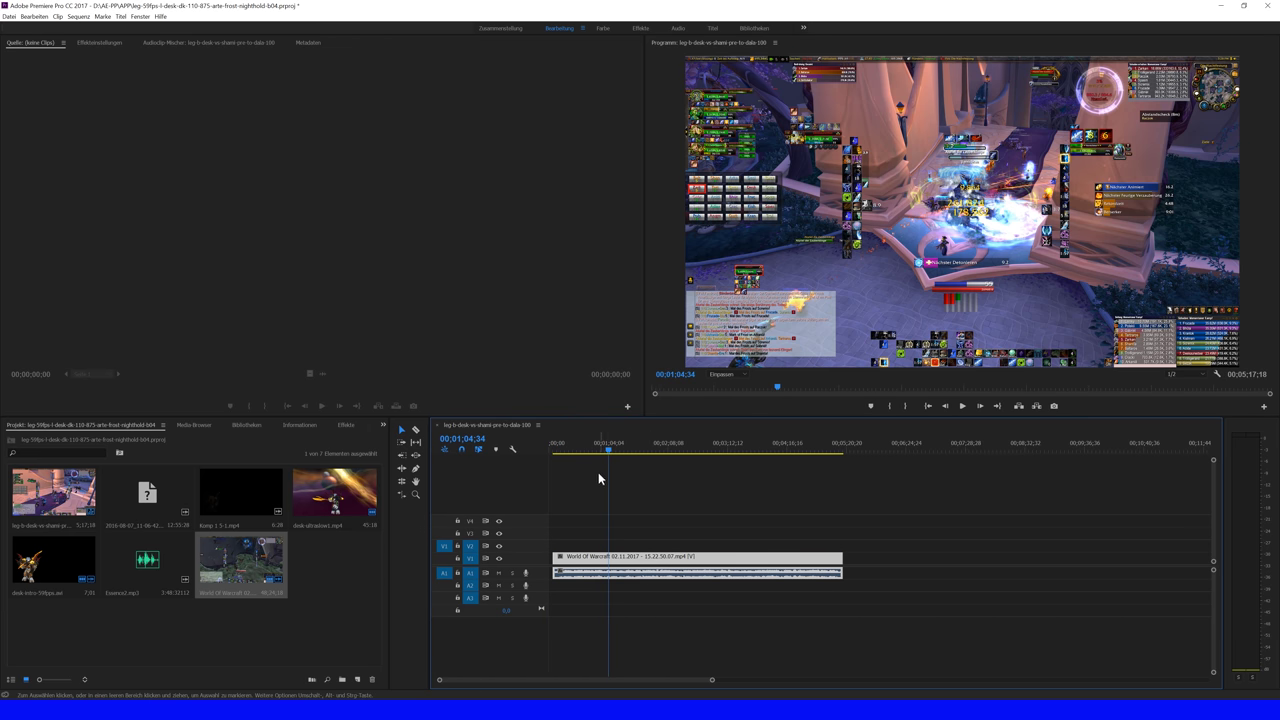
drag(606, 452, 548, 452)
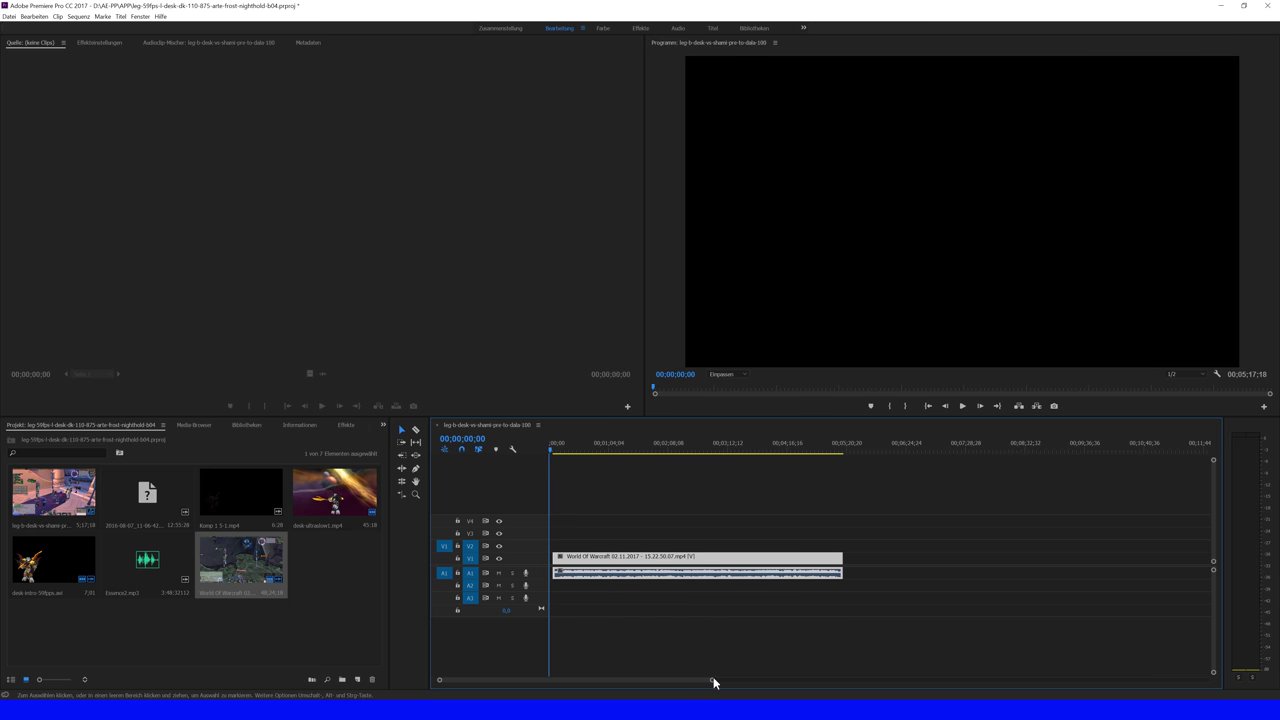
drag(712, 680, 538, 680)
drag(638, 558, 601, 558)
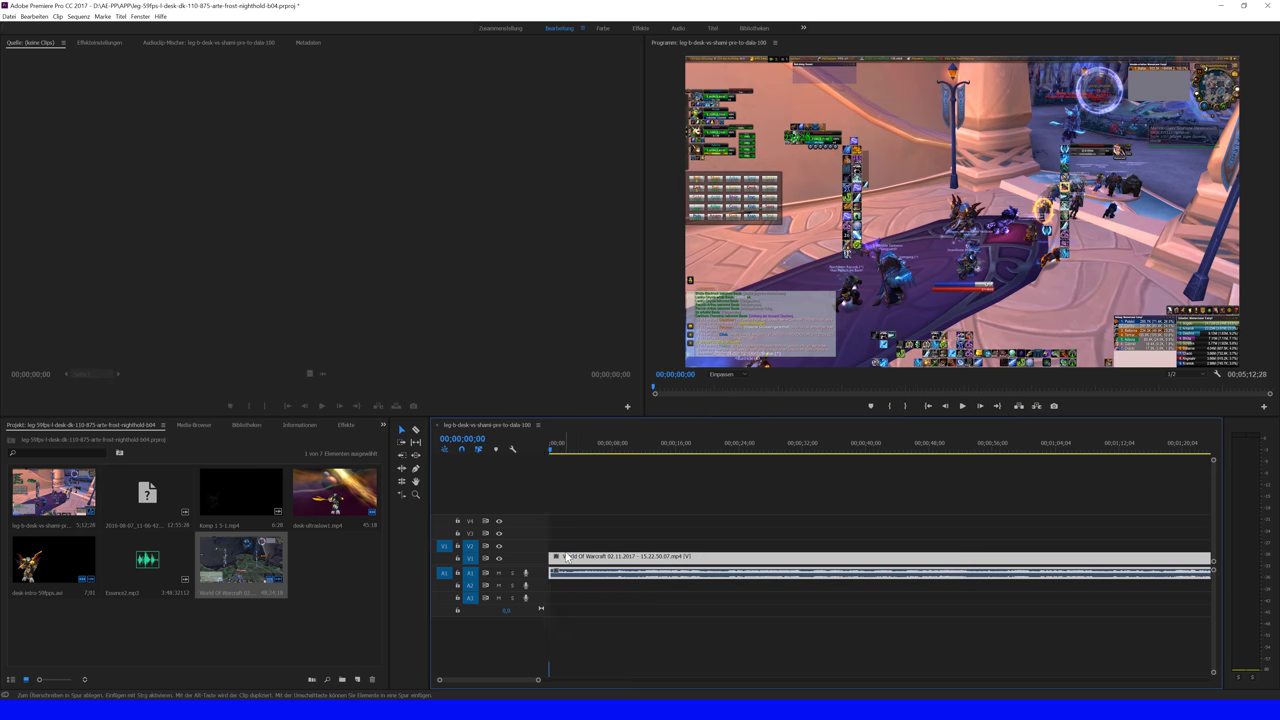
Step: Scrub the playhead to 00;00;22;48 and reselect the gameplay clip with the Selection tool
drag(550, 453, 740, 455)
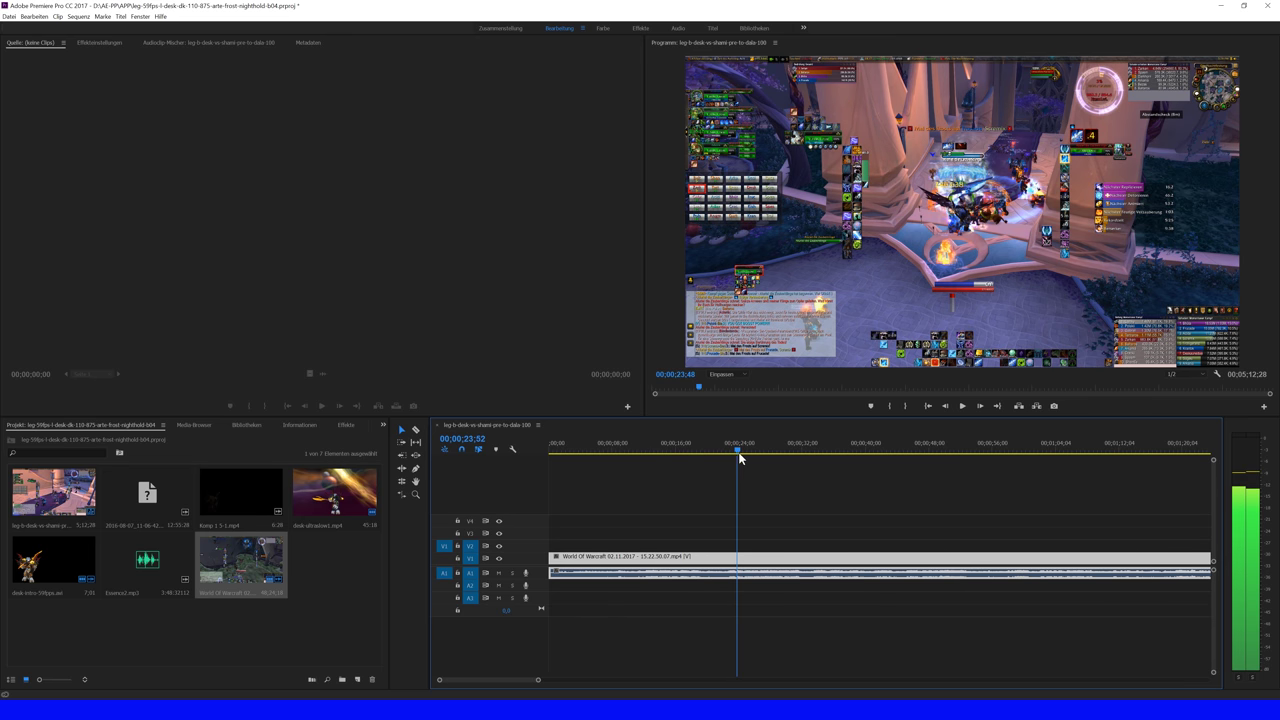
drag(740, 455, 731, 459)
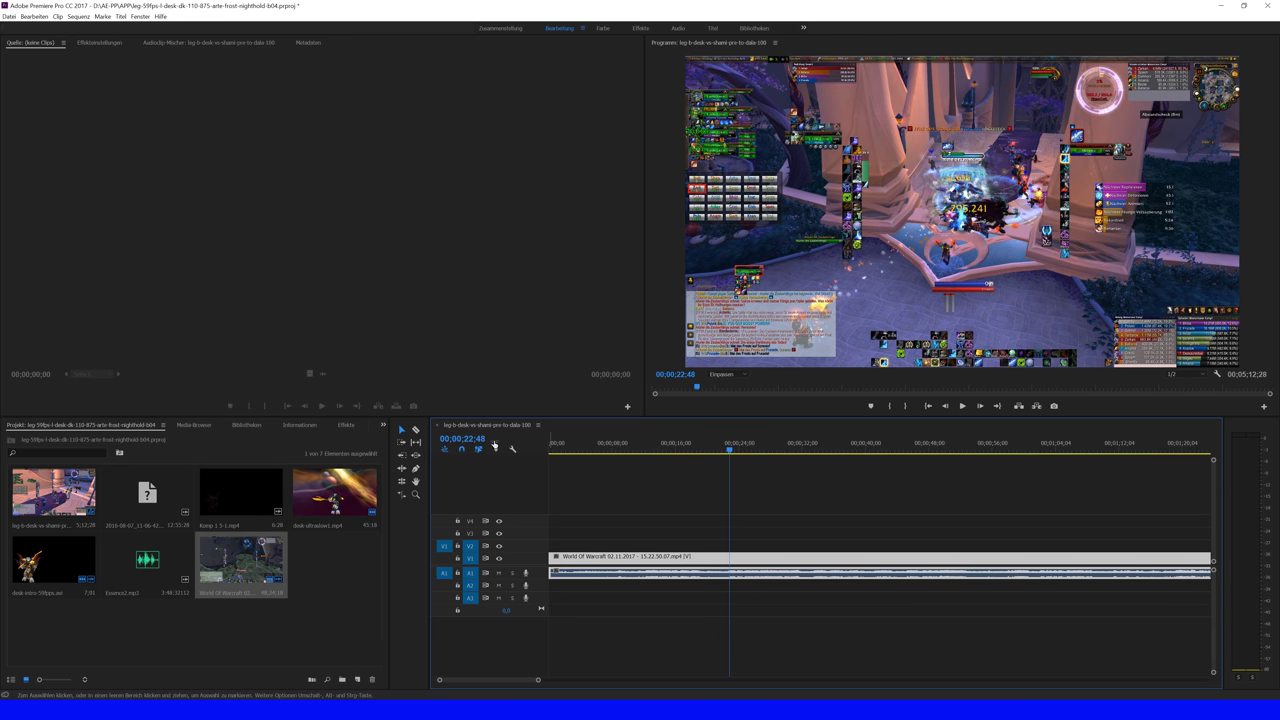
click(416, 430)
click(401, 430)
click(674, 545)
click(660, 577)
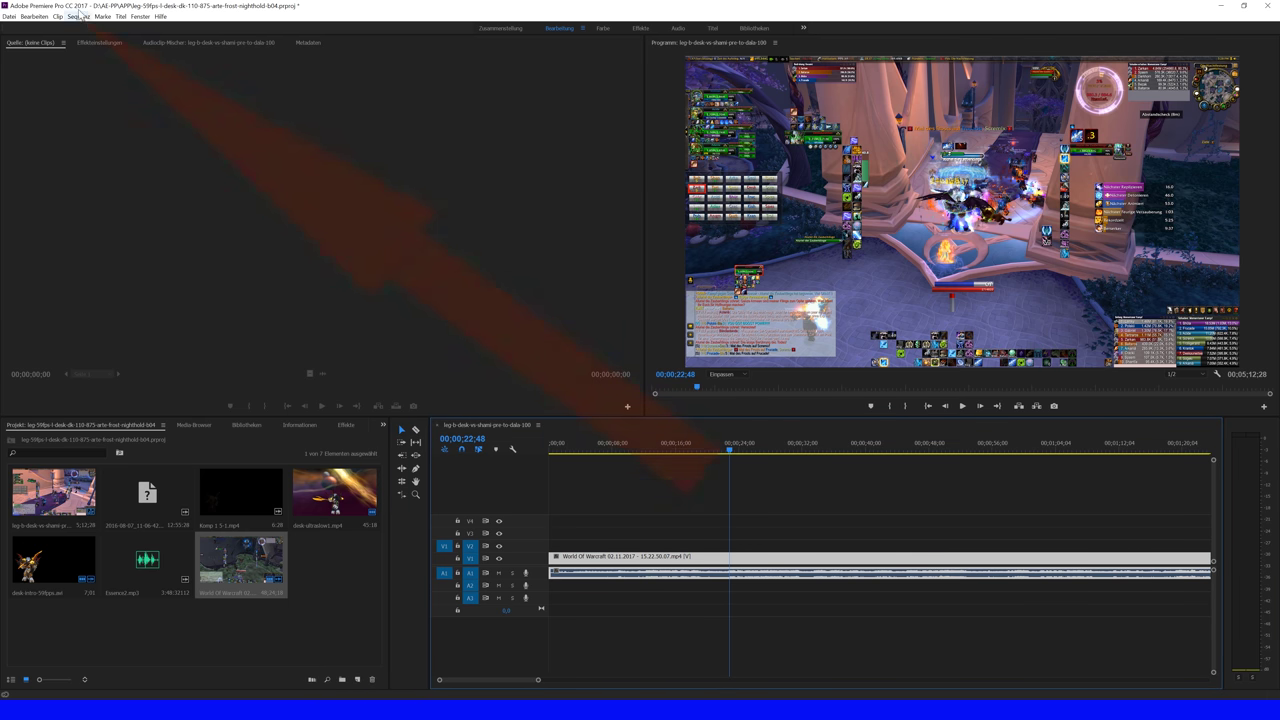
click(78, 17)
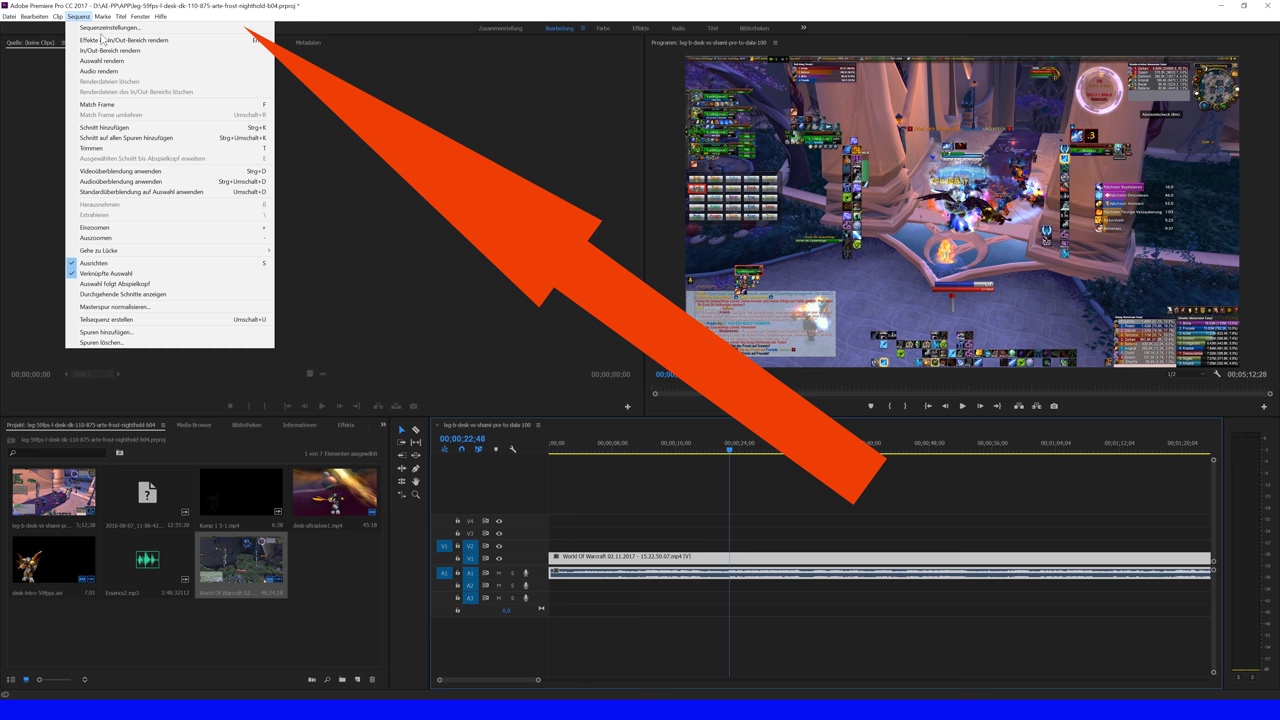
Step: Set Sequenzeinstellungen to Benutzerdefiniert, 1080×1080 frame size and 29,97 fps, accepting deleted previews
click(110, 27)
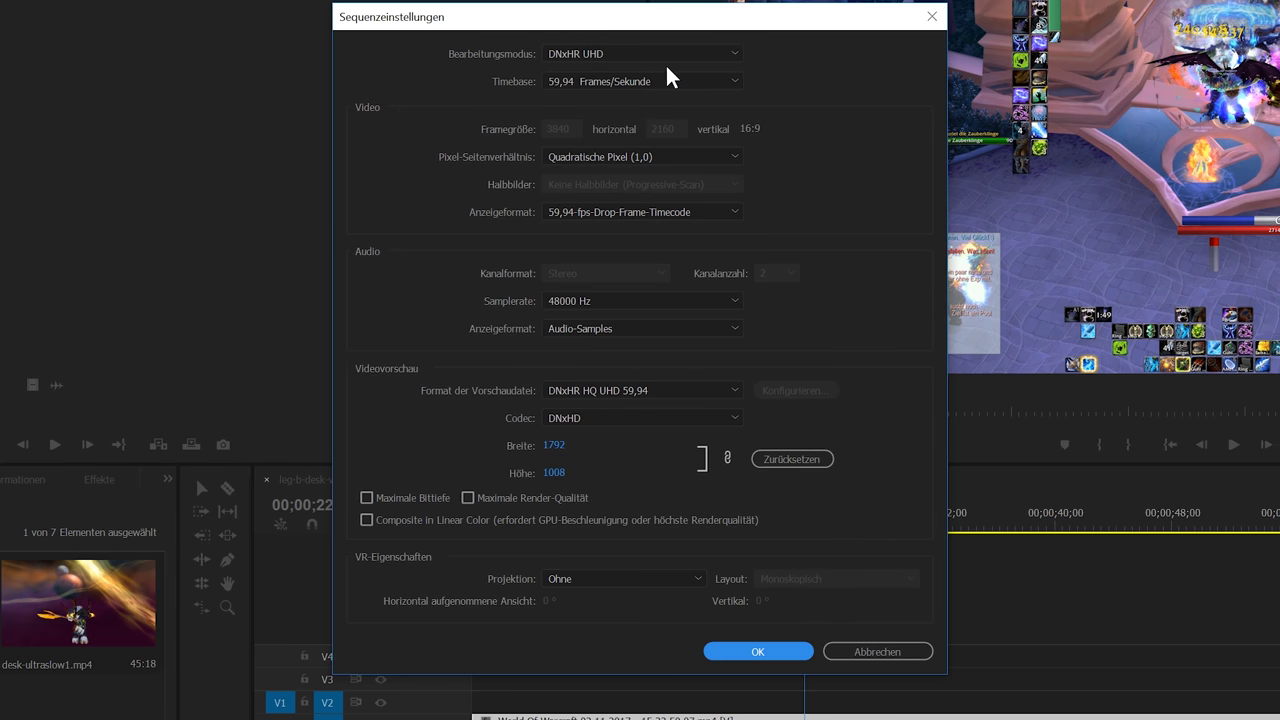
click(680, 56)
click(660, 57)
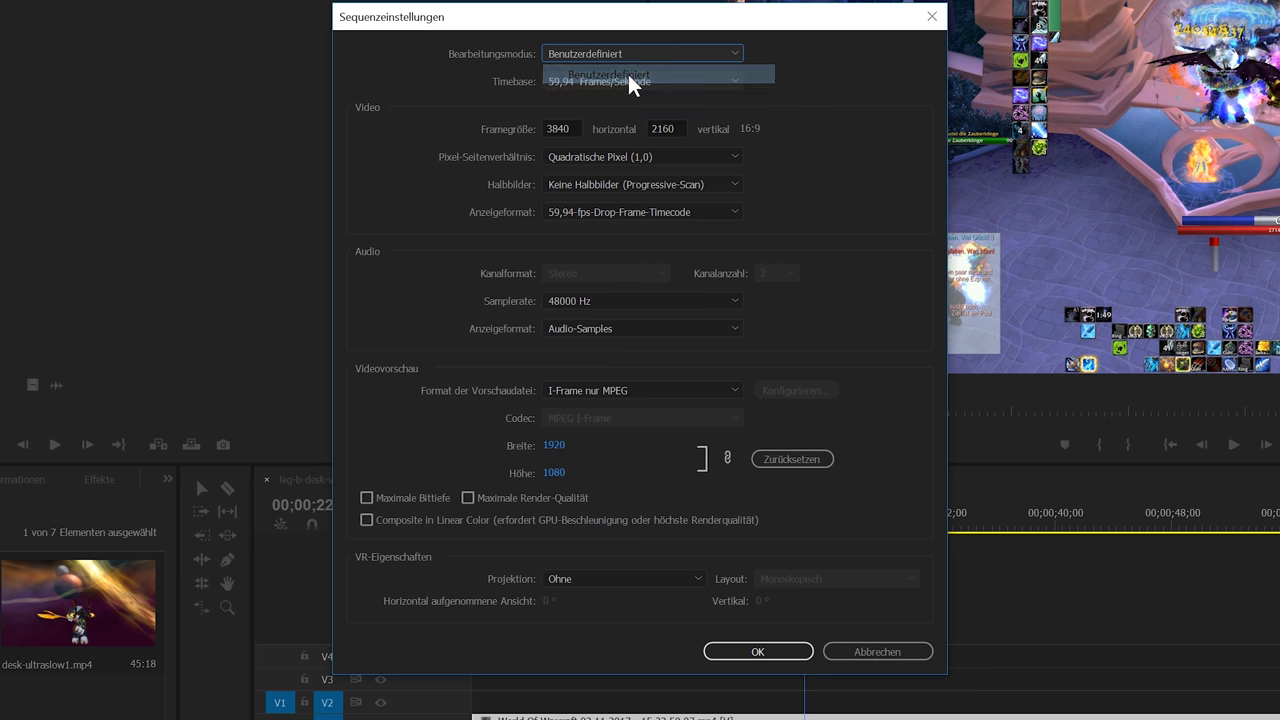
click(575, 127)
key(BackSpace)
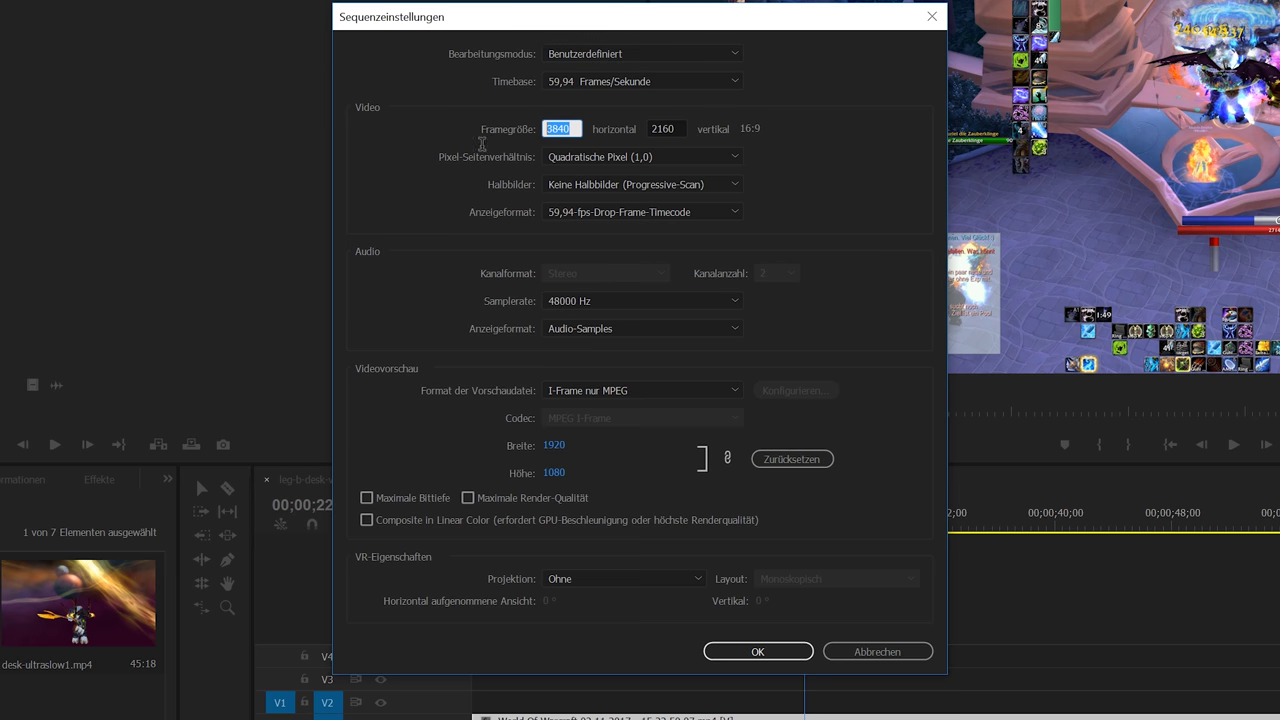
text(10)
double_click(670, 129)
text(8)
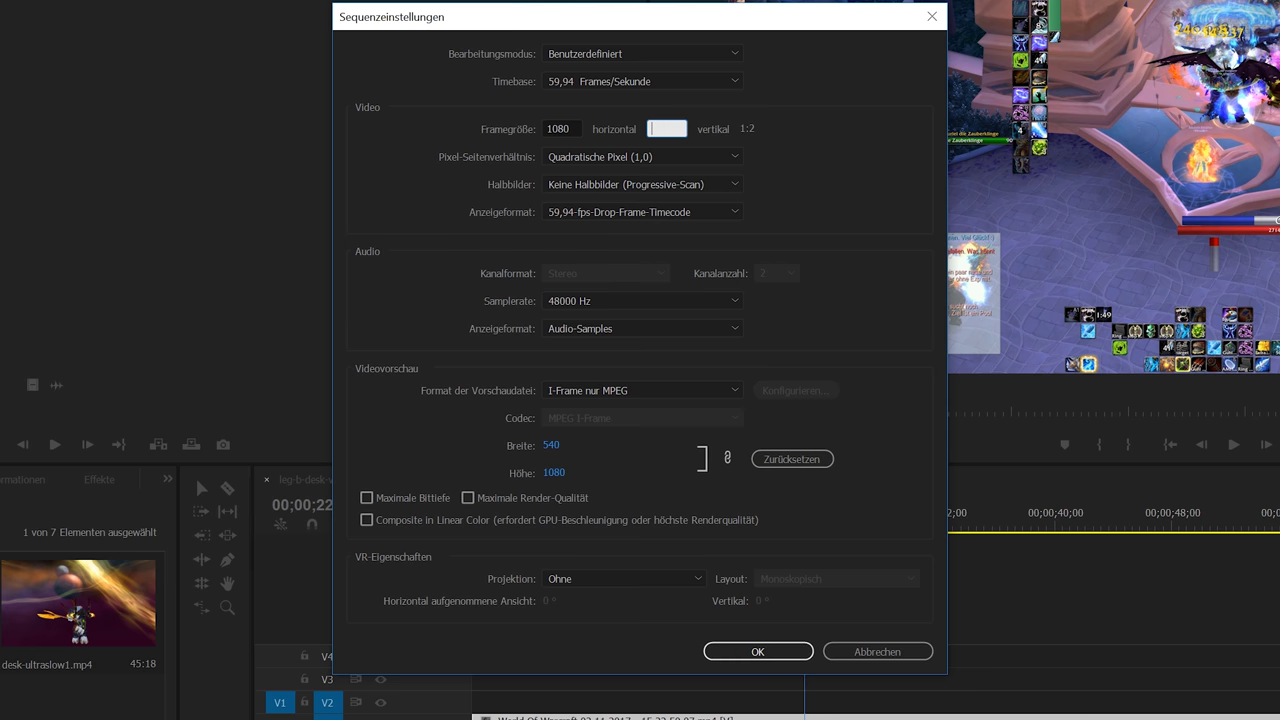
text(1080)
click(647, 82)
click(638, 235)
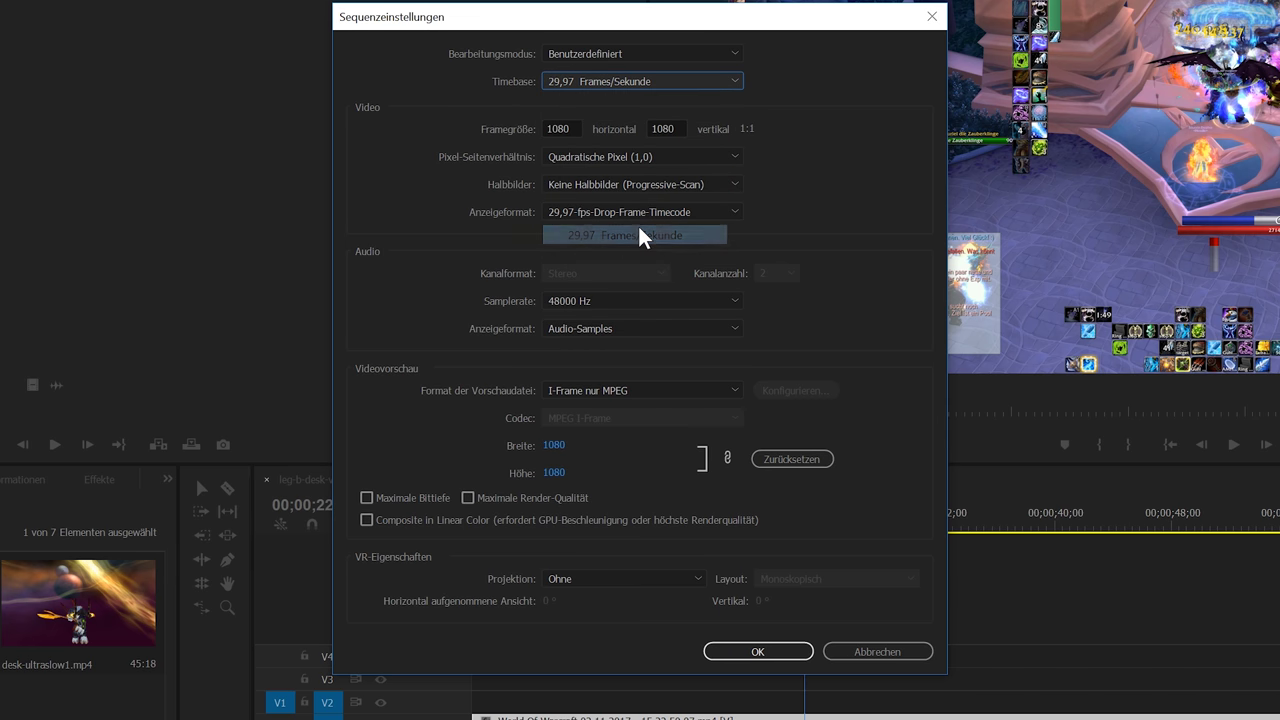
click(752, 652)
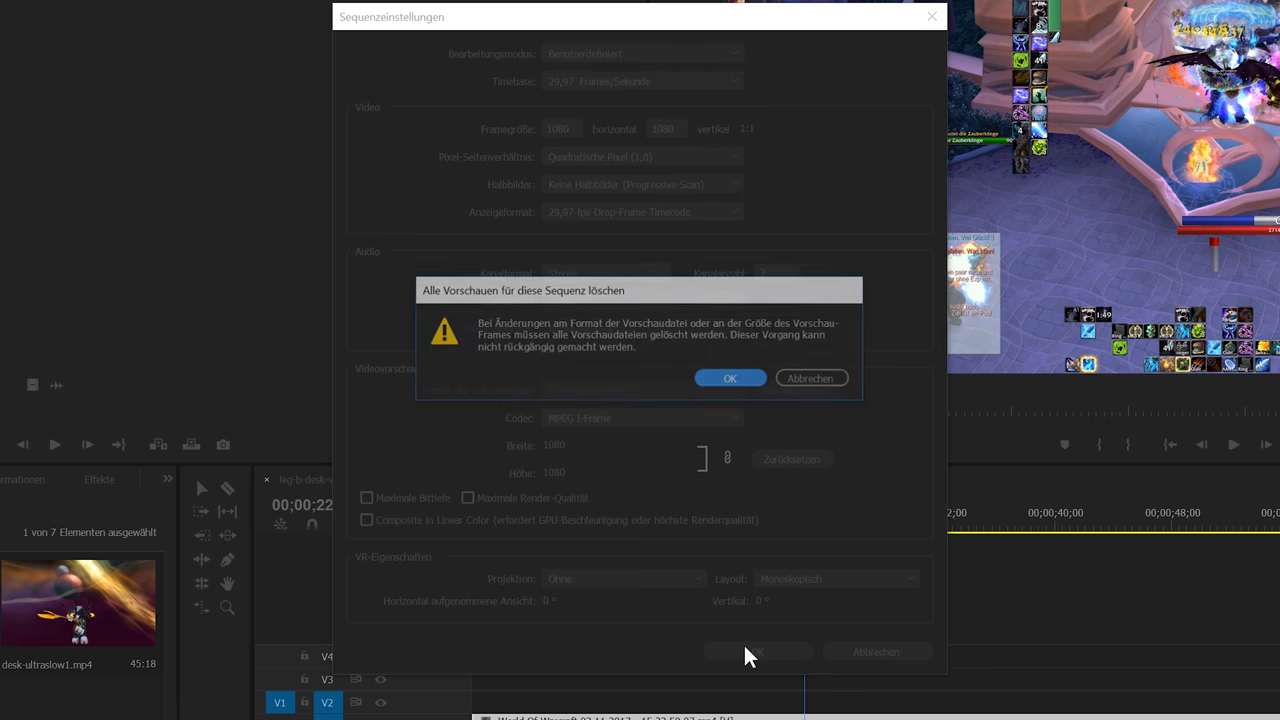
click(702, 374)
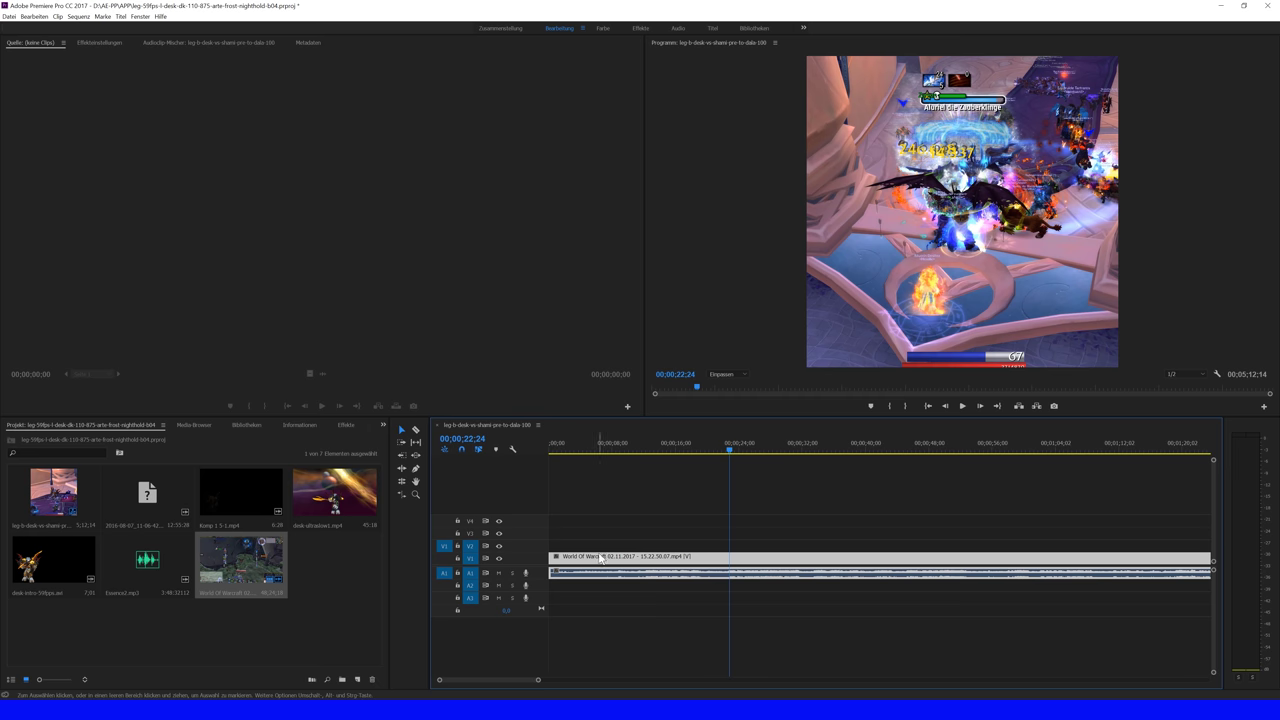
Step: In Effekteinstellungen, set the gameplay clip's Skalieren value to 50
click(117, 46)
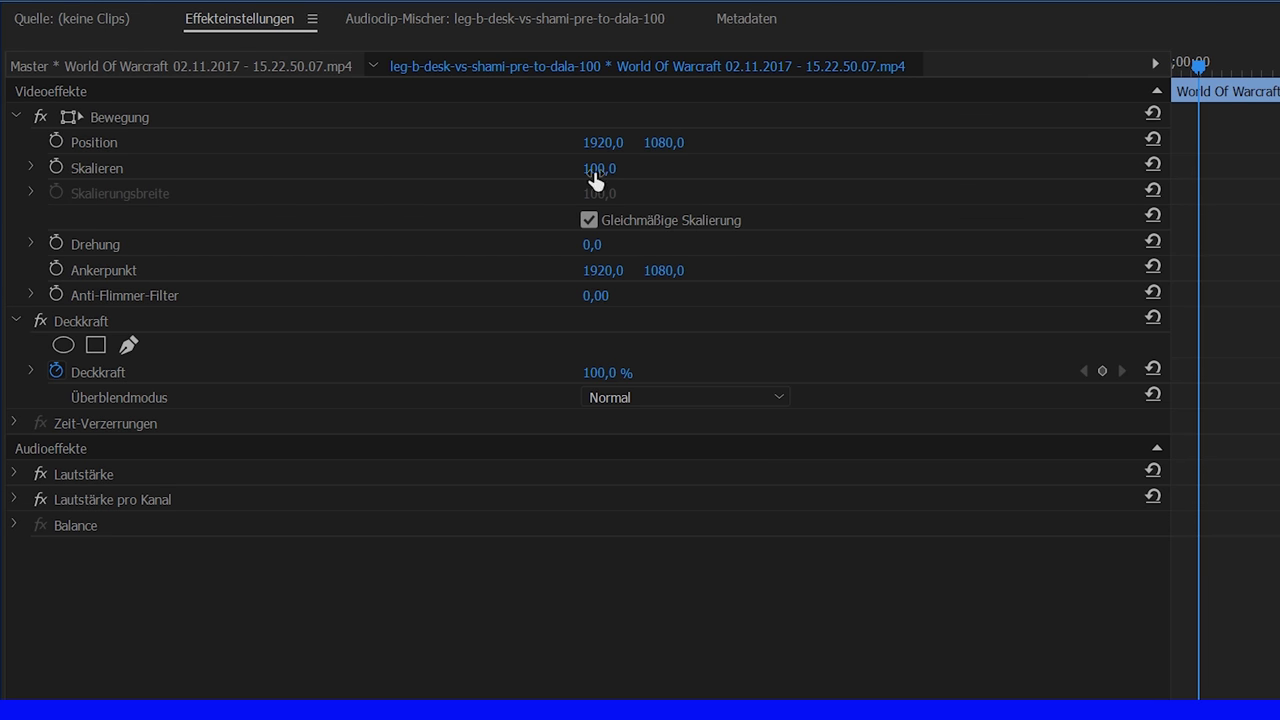
click(598, 170)
text(50)
key(Return)
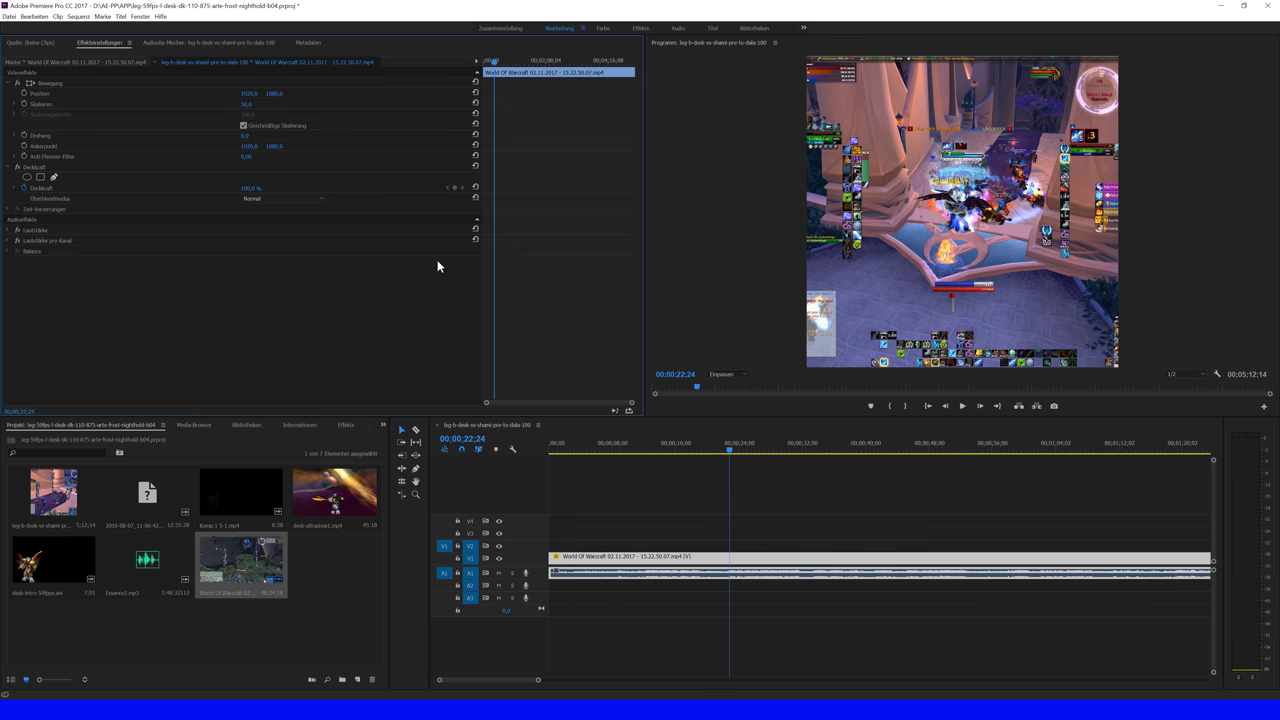
click(416, 429)
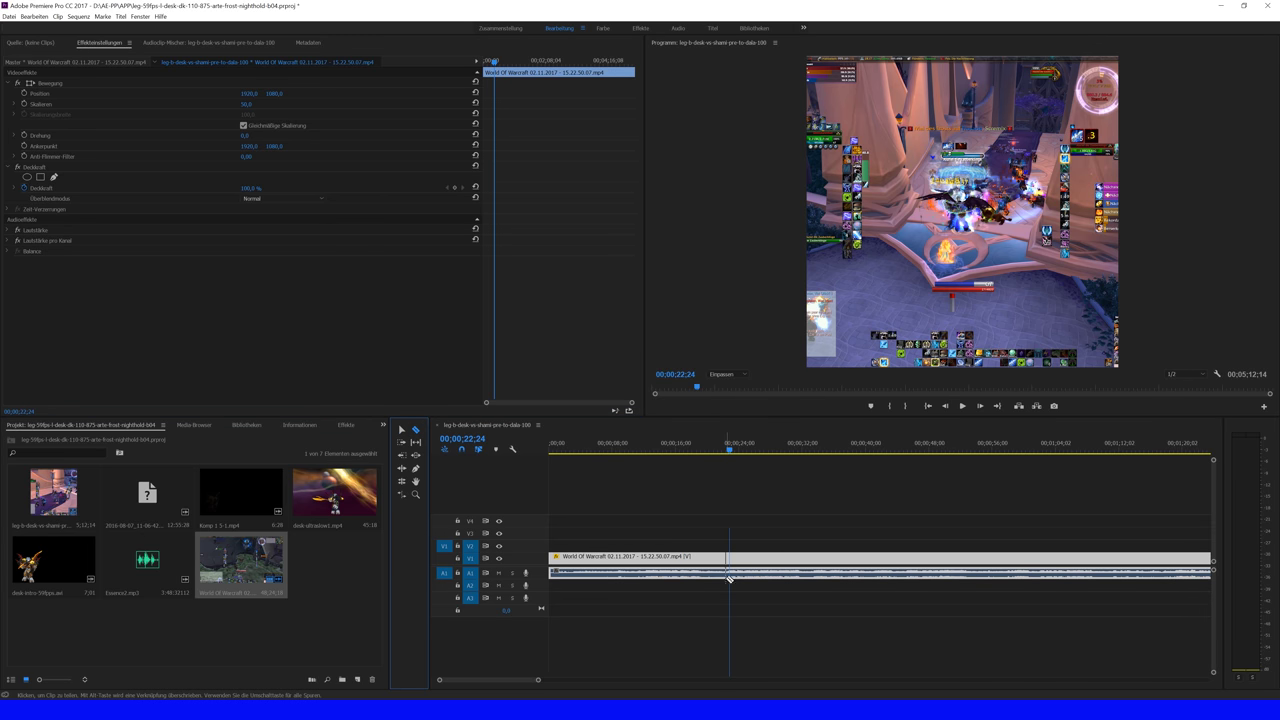
Step: Cut the clip at the playhead and trim its end back to 00;05;08;01
click(731, 558)
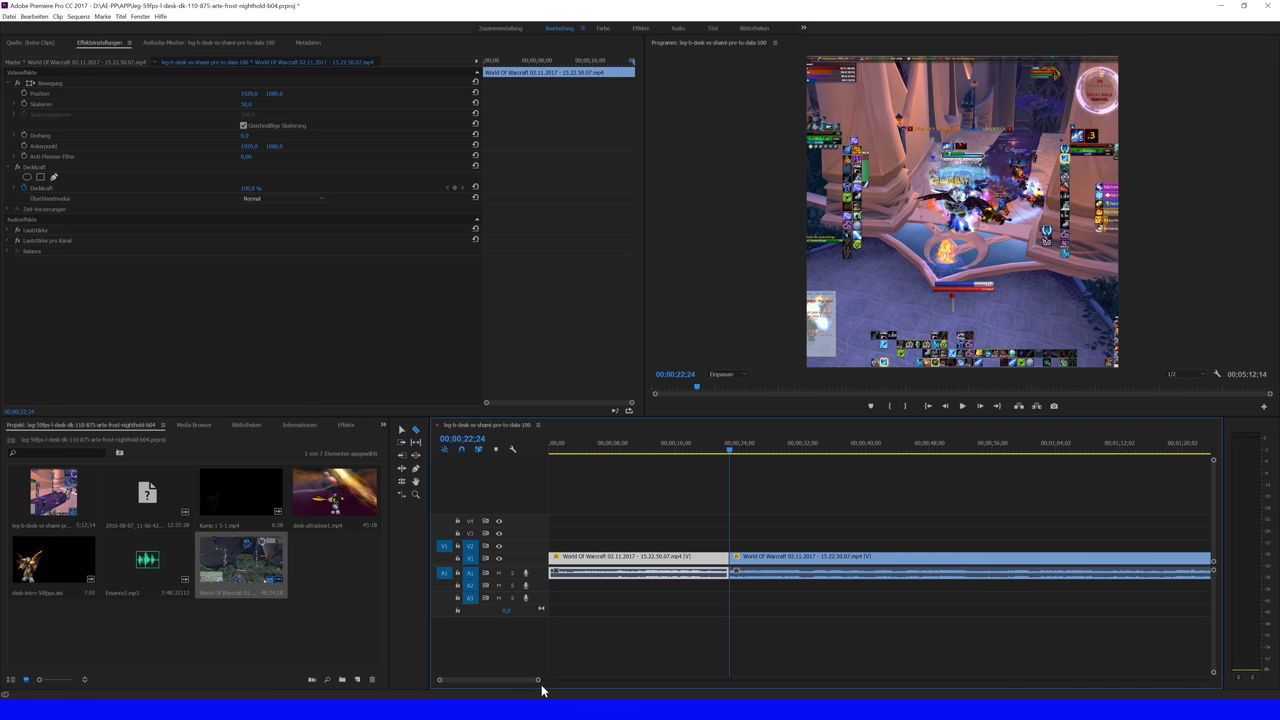
drag(538, 680, 683, 680)
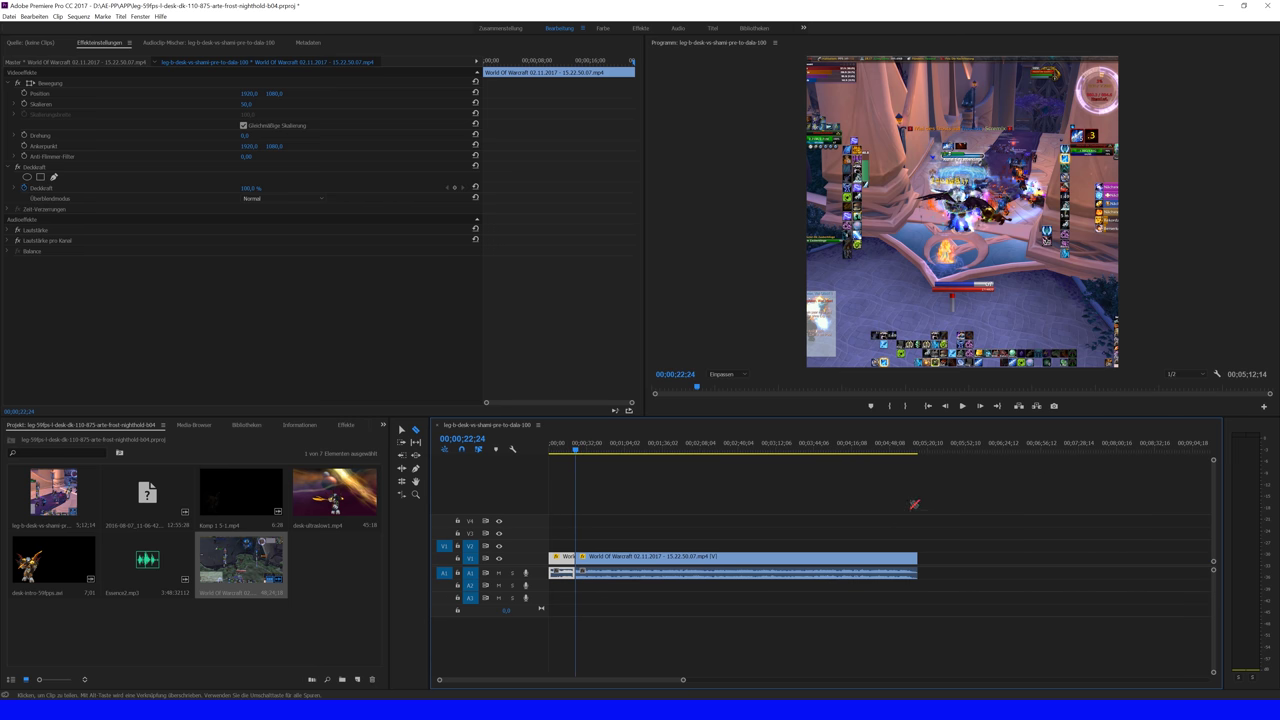
click(912, 452)
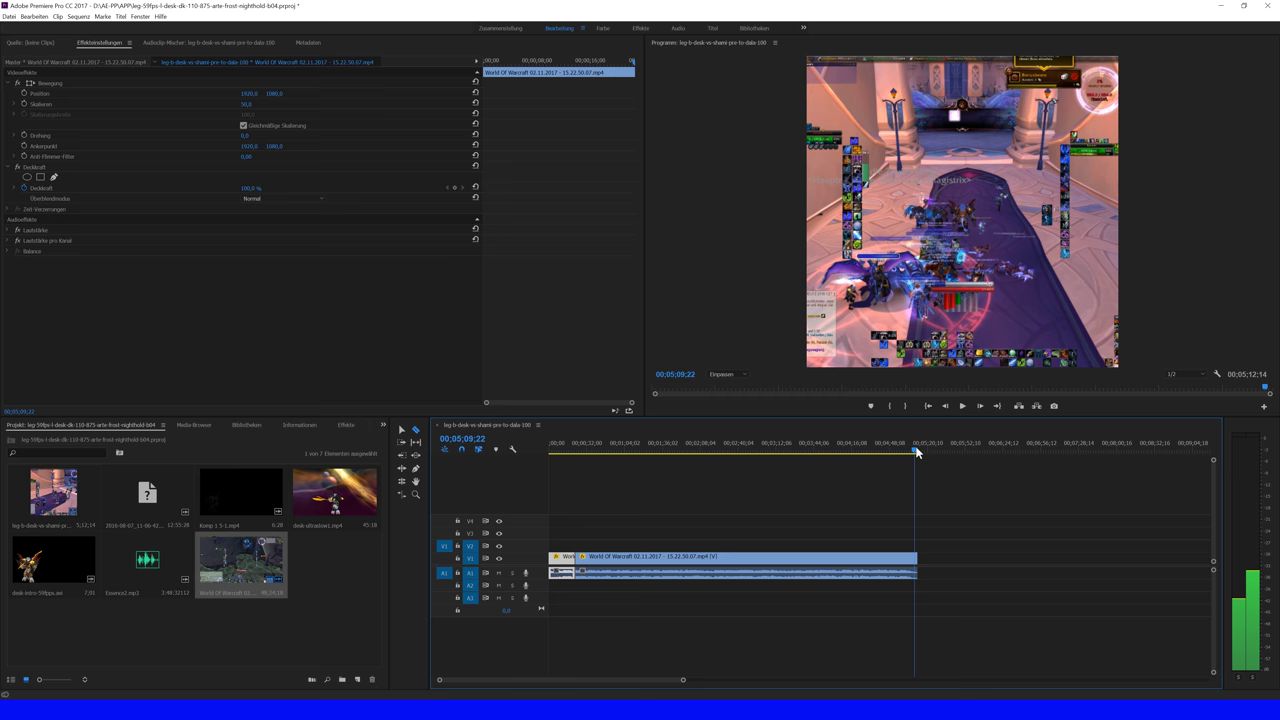
drag(916, 452, 914, 453)
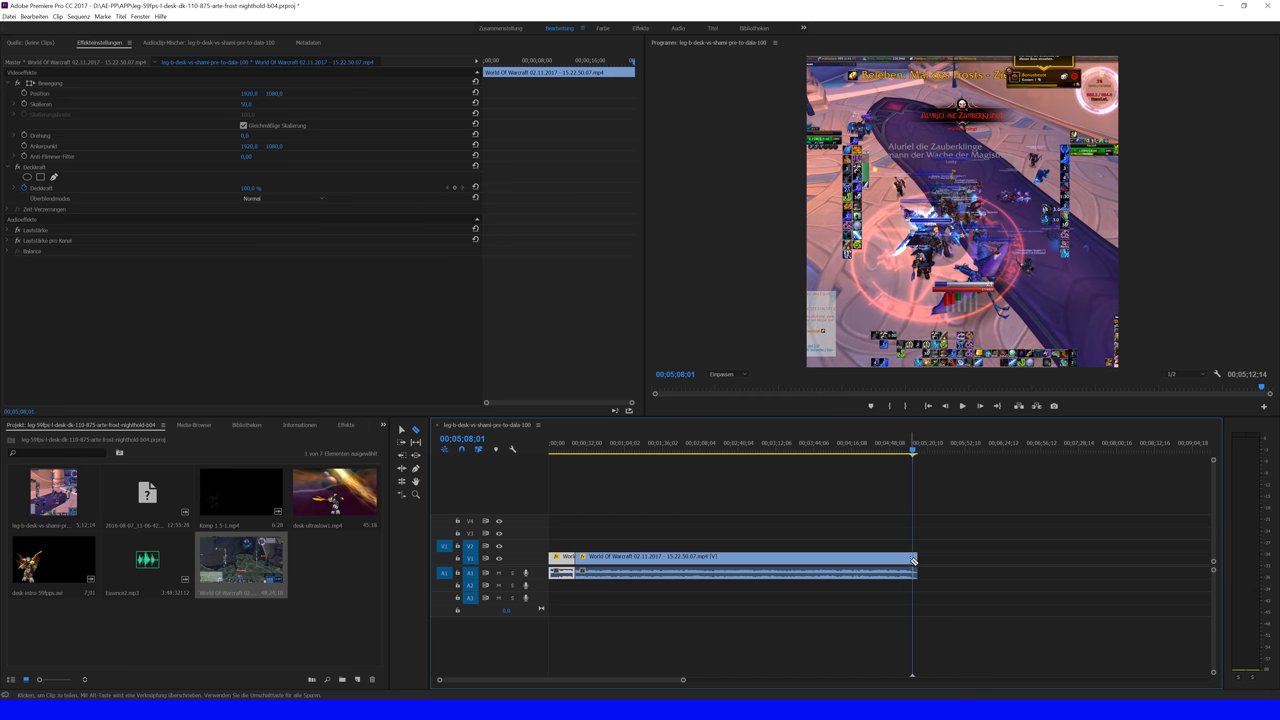
key(v)
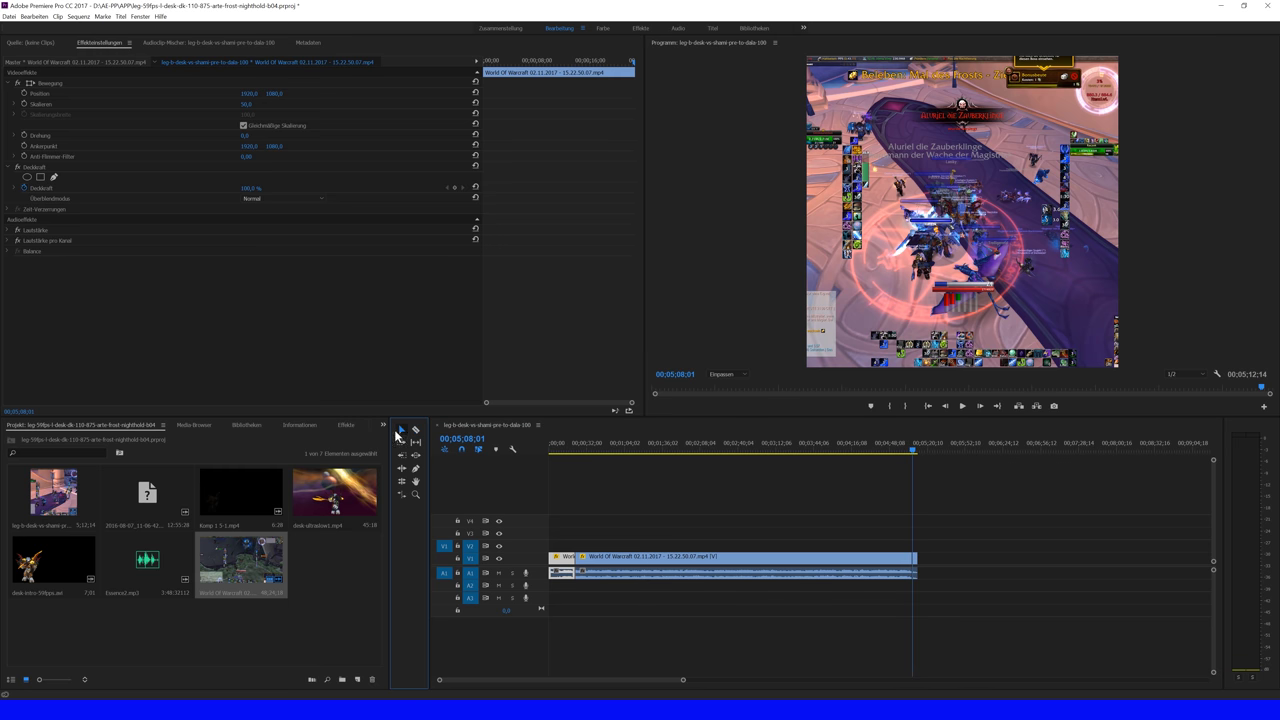
drag(893, 577, 888, 577)
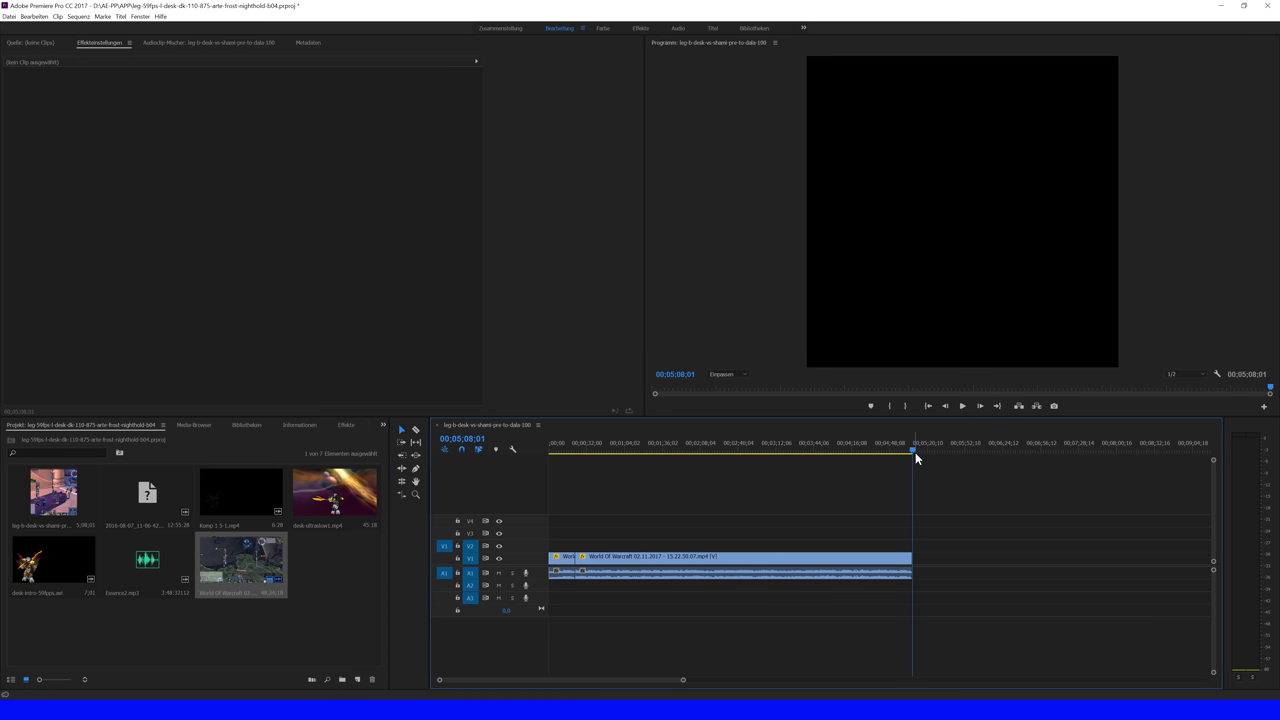
Step: Preview the ending and split the clip with the Razor at 00;04;47;21
drag(913, 454, 885, 456)
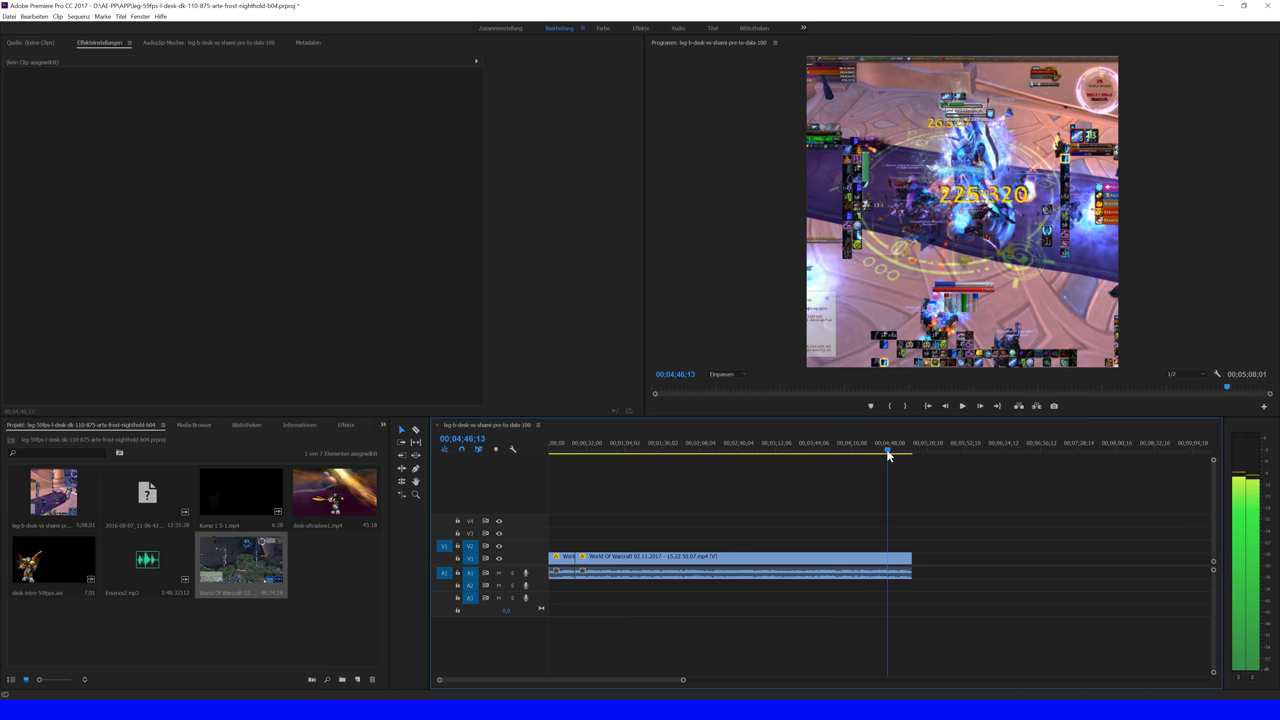
key(space)
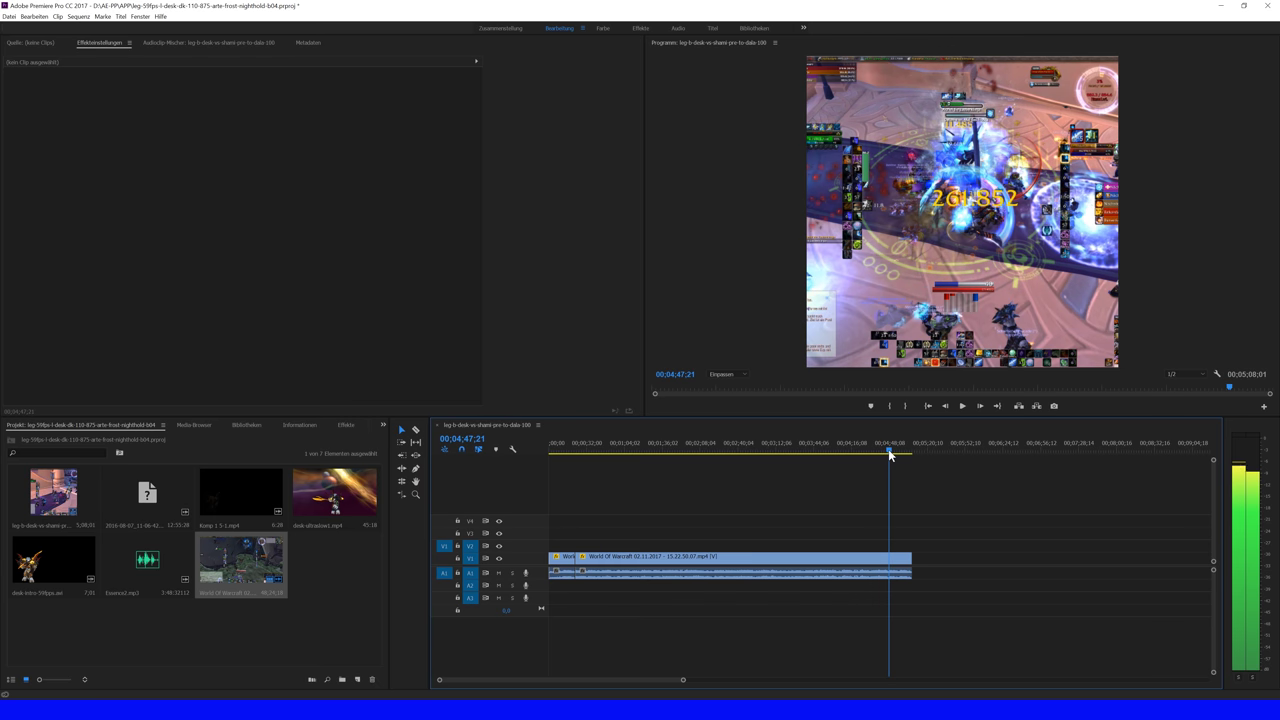
click(416, 430)
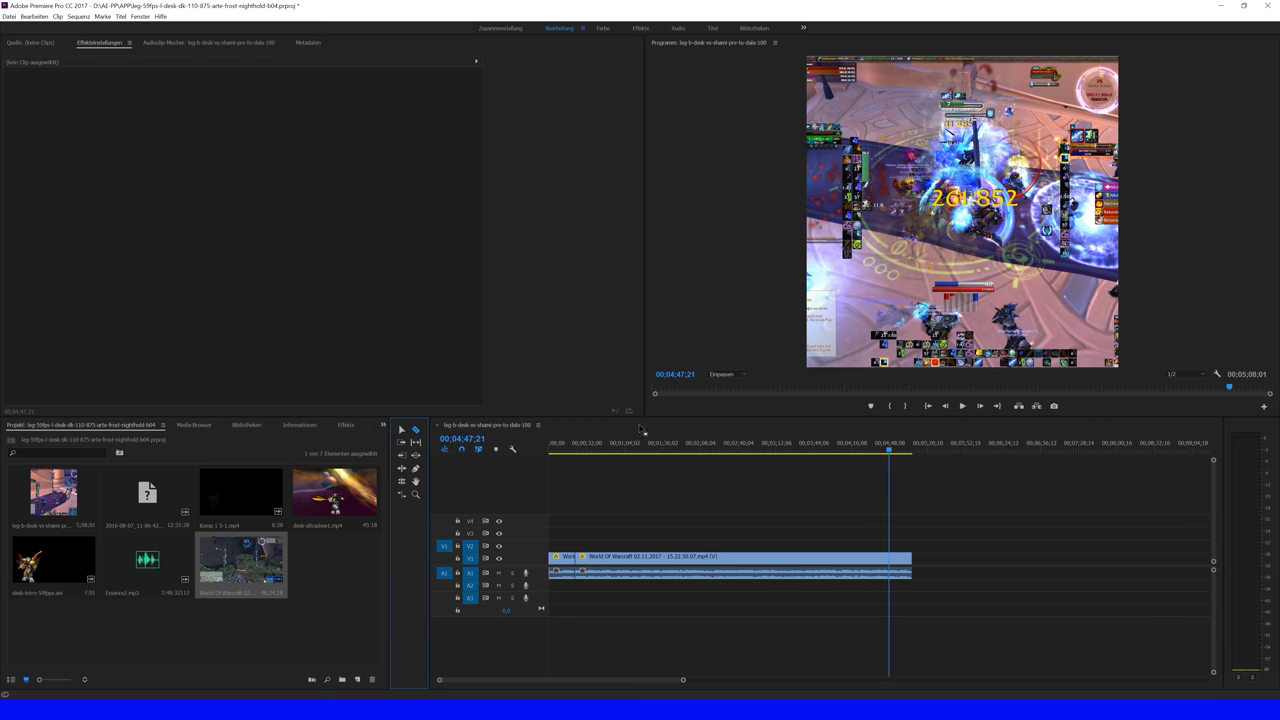
click(890, 556)
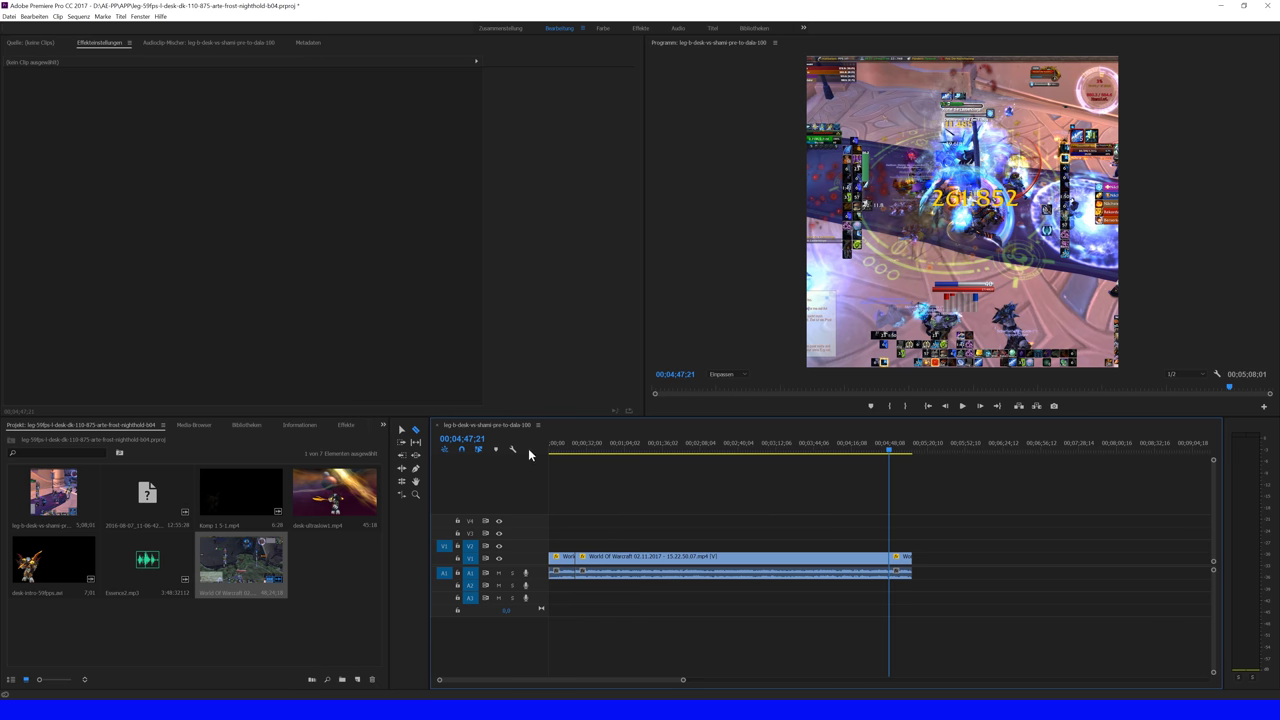
click(401, 430)
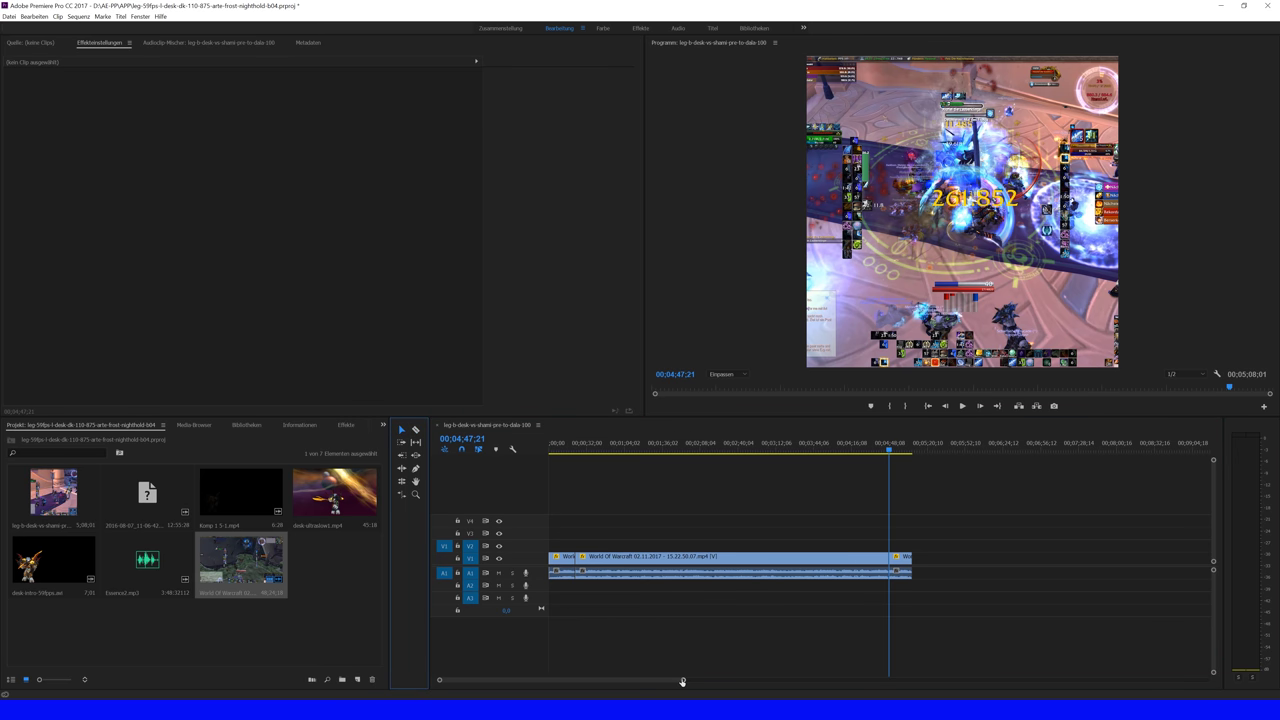
Step: Move the short end piece onto V2 at the playhead at 00;01;00;03
drag(886, 449, 619, 451)
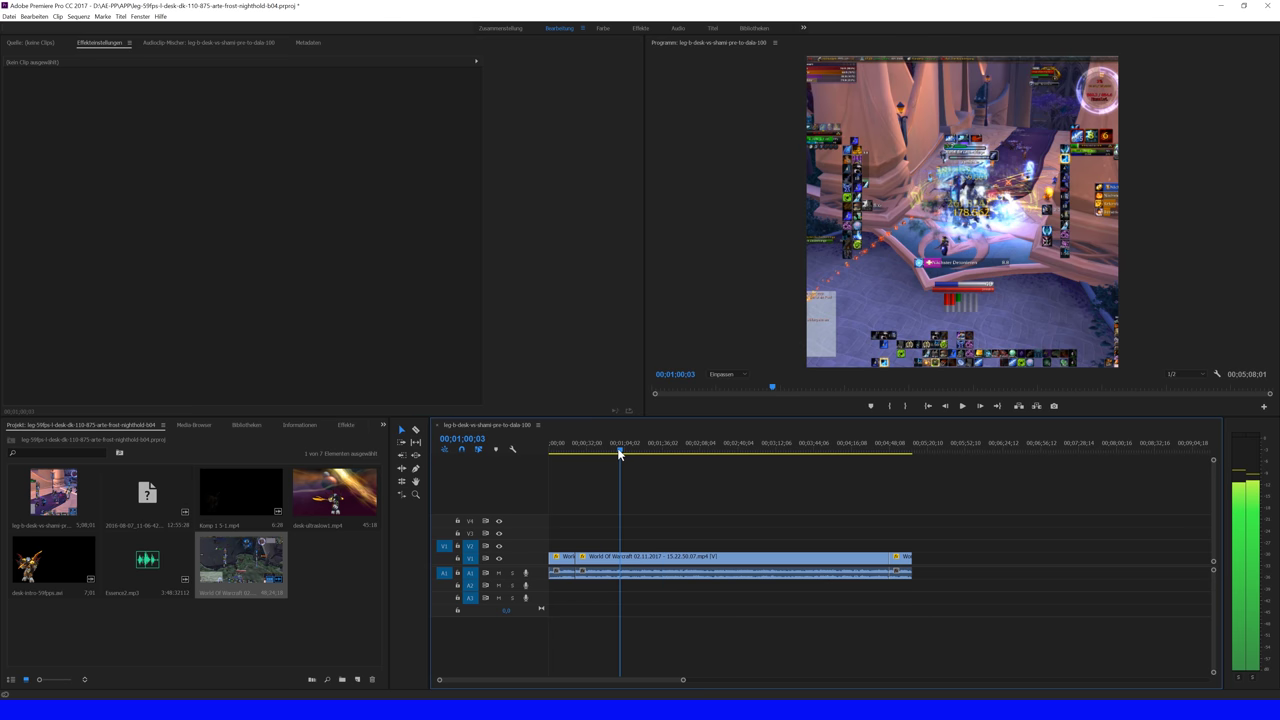
mouse_move(905, 557)
mouse_down()
mouse_move(902, 545)
mouse_move(636, 552)
mouse_up()
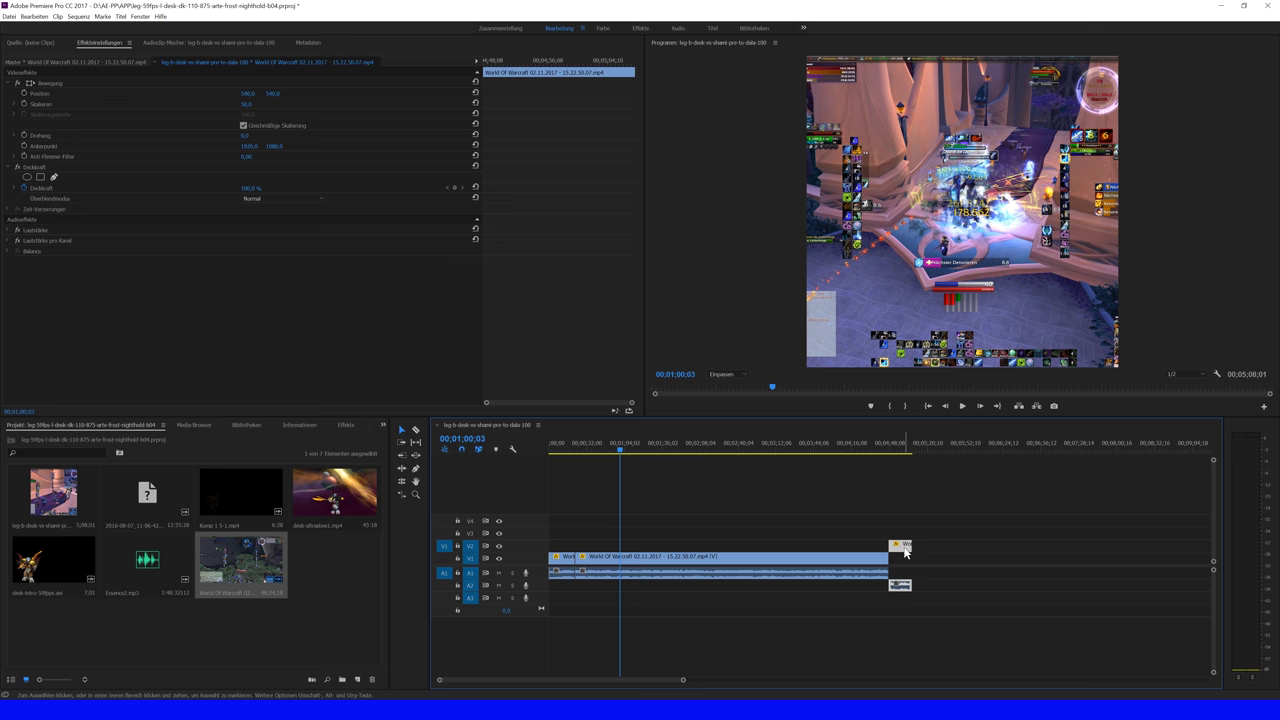
drag(636, 552, 628, 548)
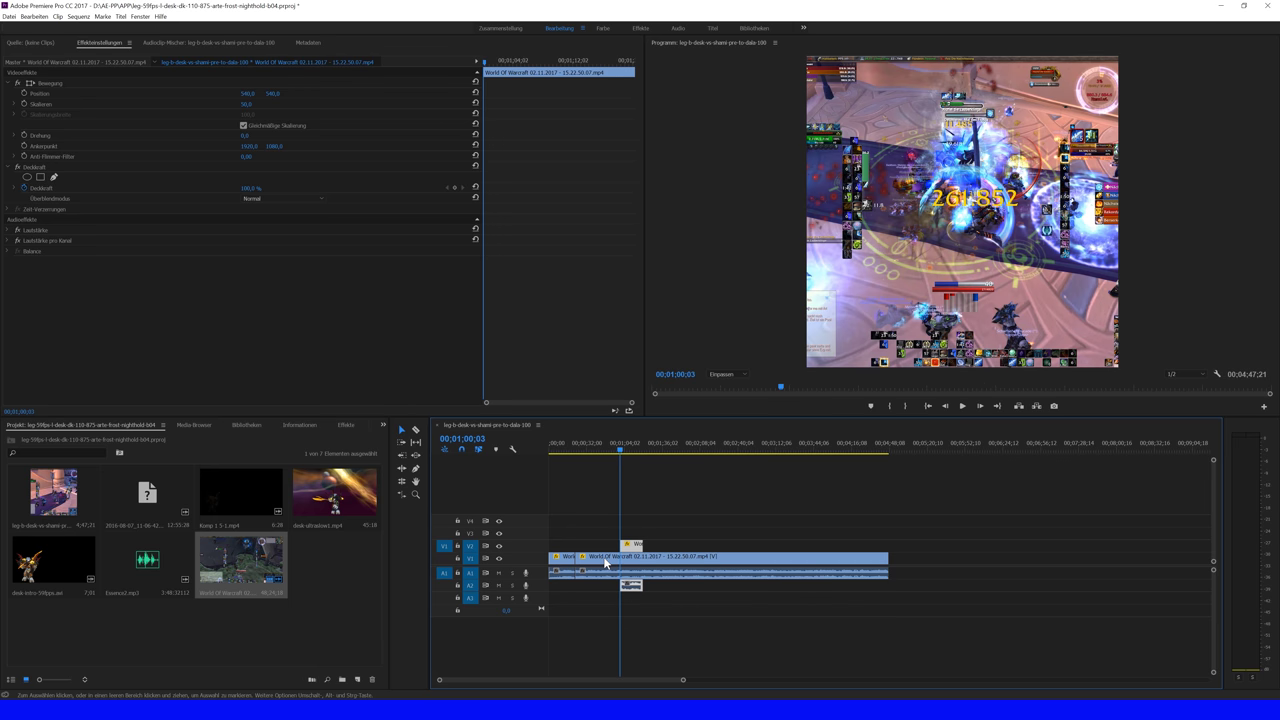
Step: Set the main V1 clip's speed to 1500% via Geschwindigkeit/Dauer
right_click(612, 561)
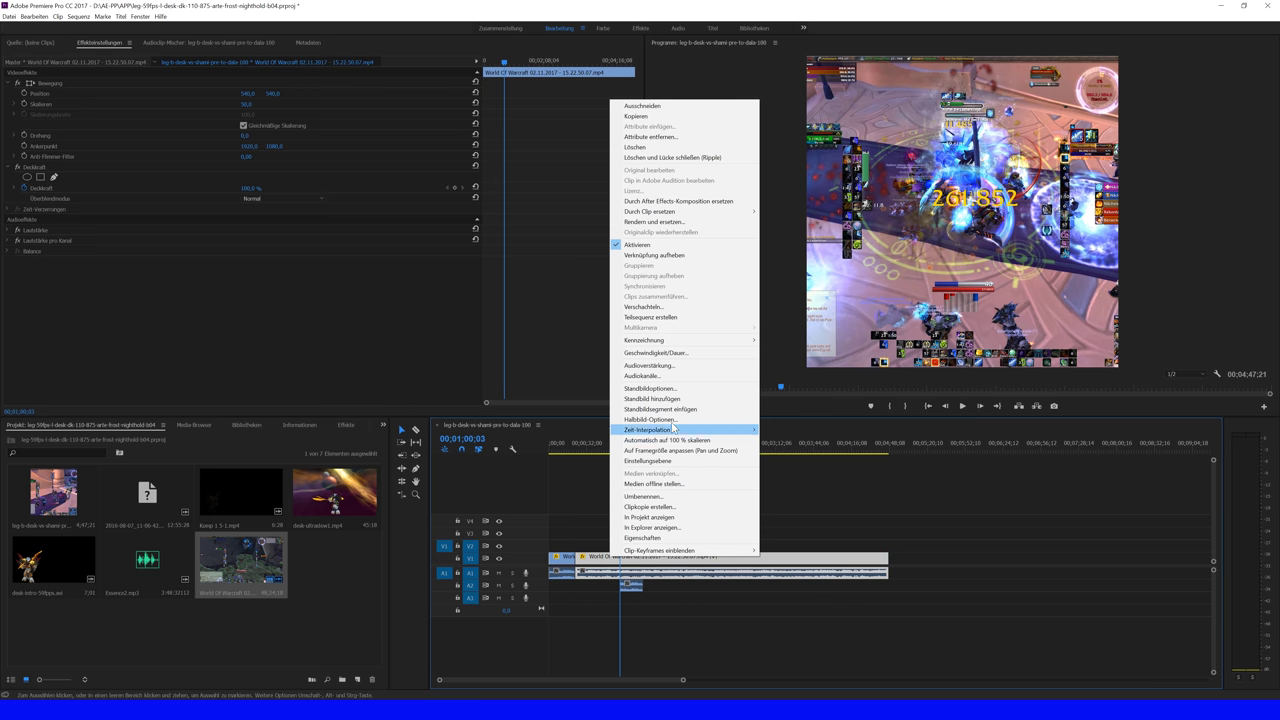
mouse_move(690, 430)
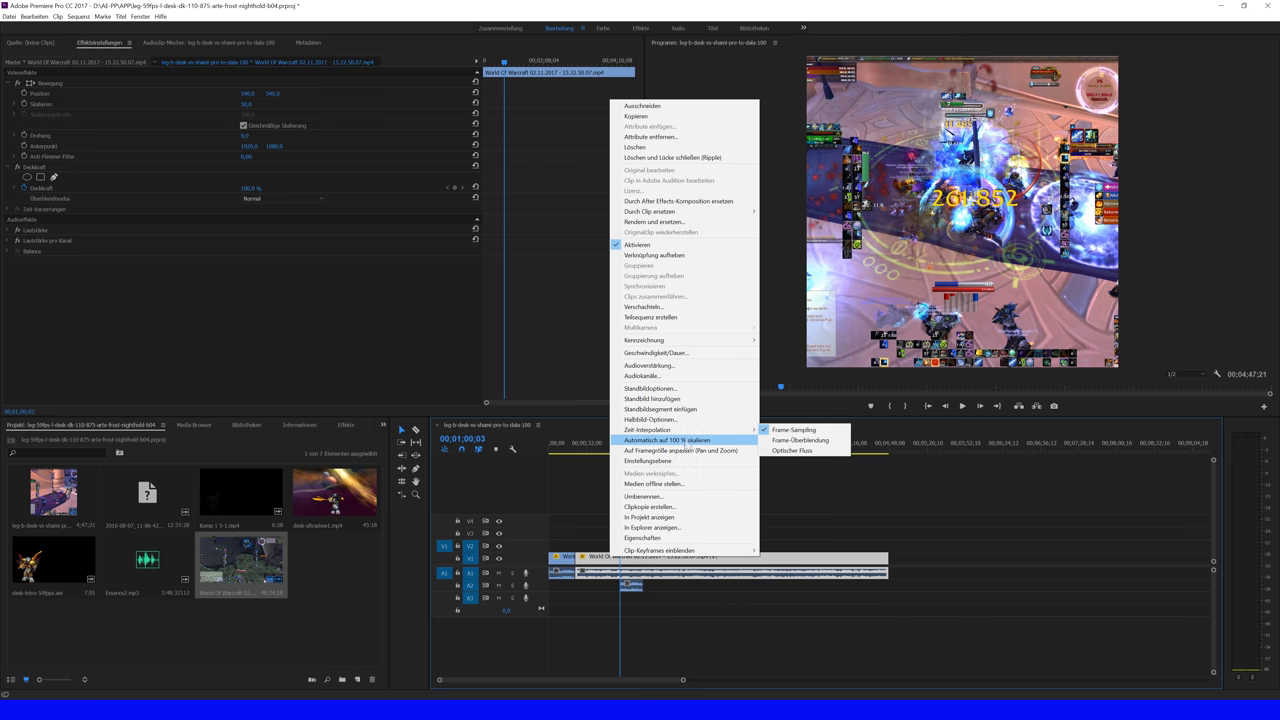
click(663, 354)
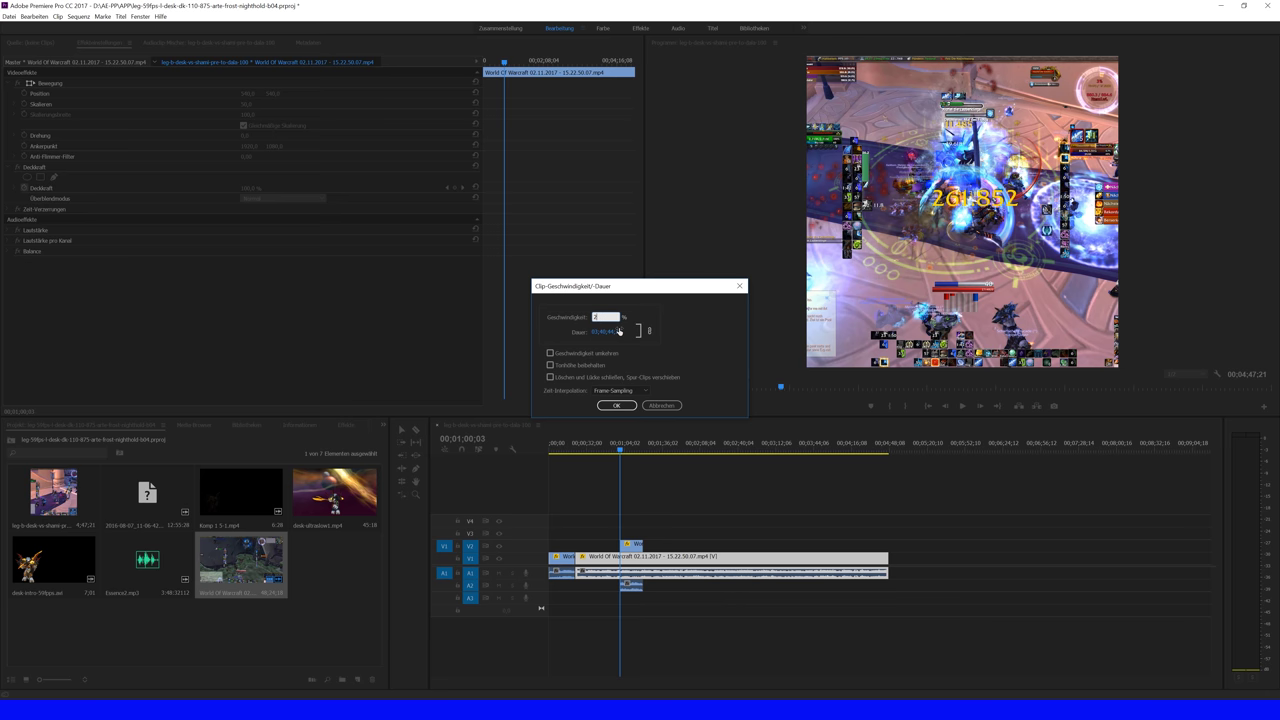
text(00)
click(617, 405)
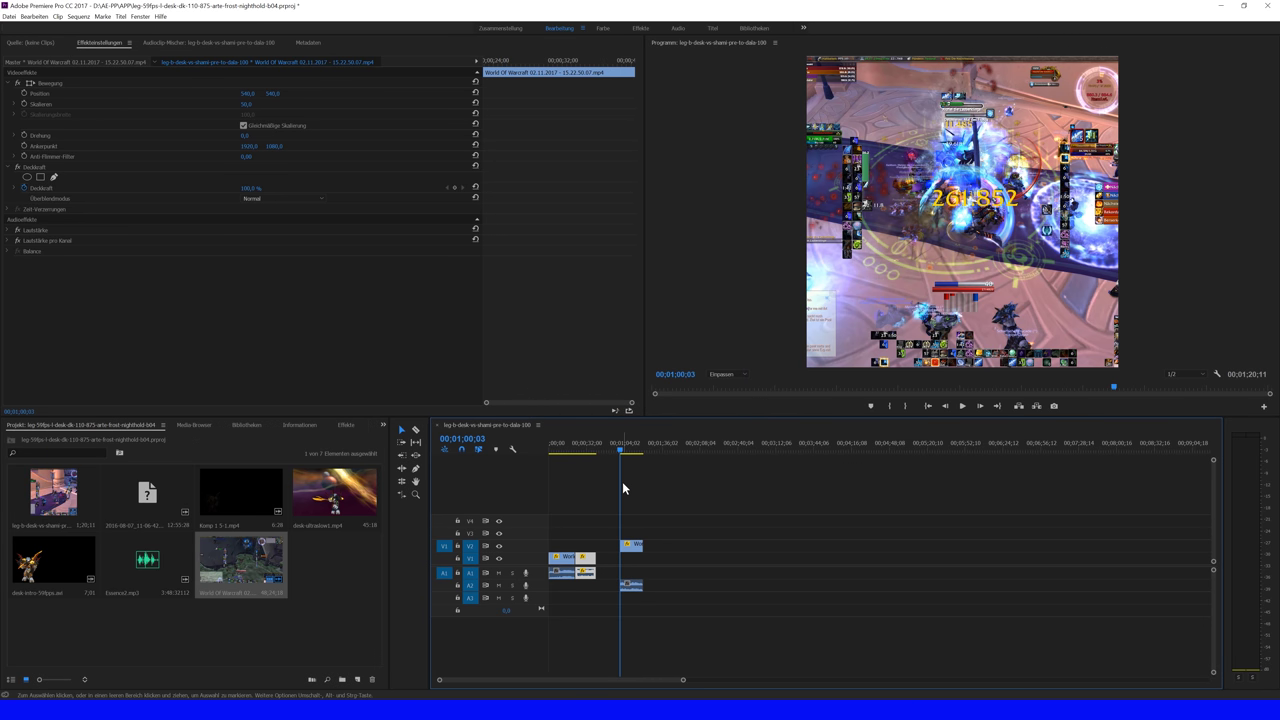
Step: Place the short piece on V1 after the sped-up clip and select all three clips
drag(631, 557, 608, 553)
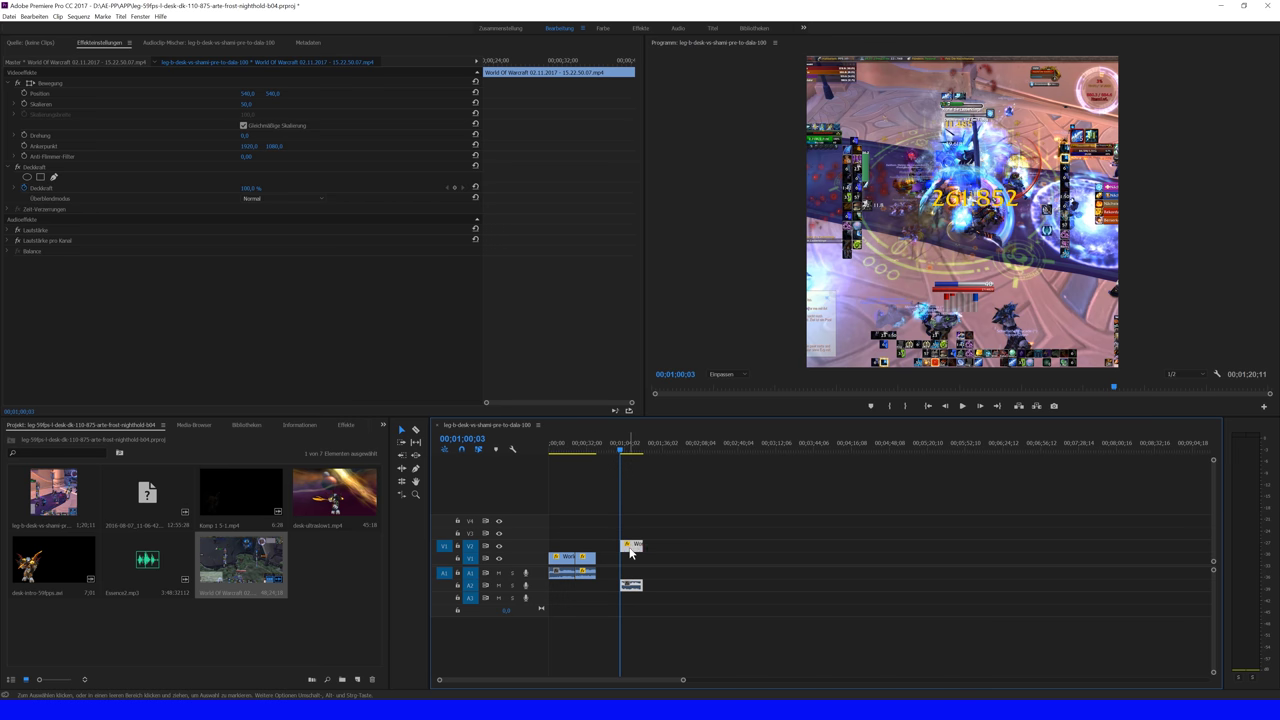
drag(612, 550, 659, 584)
key(=)
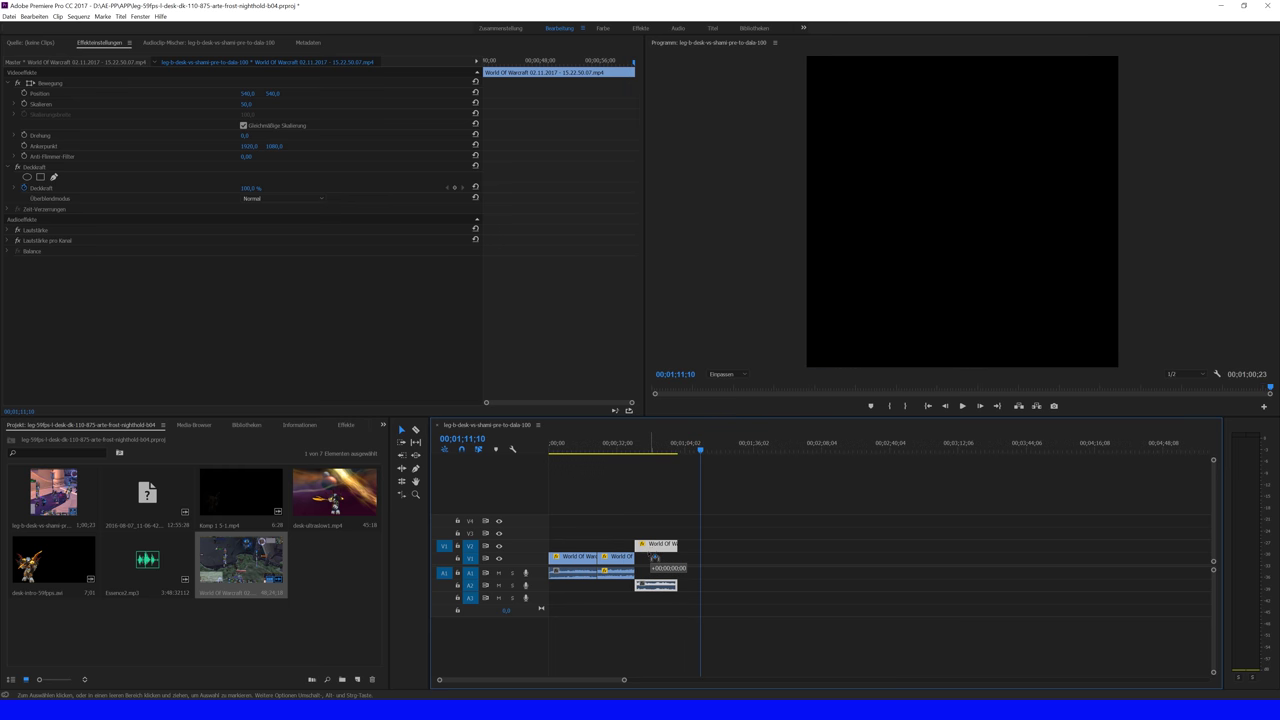
drag(658, 589, 658, 575)
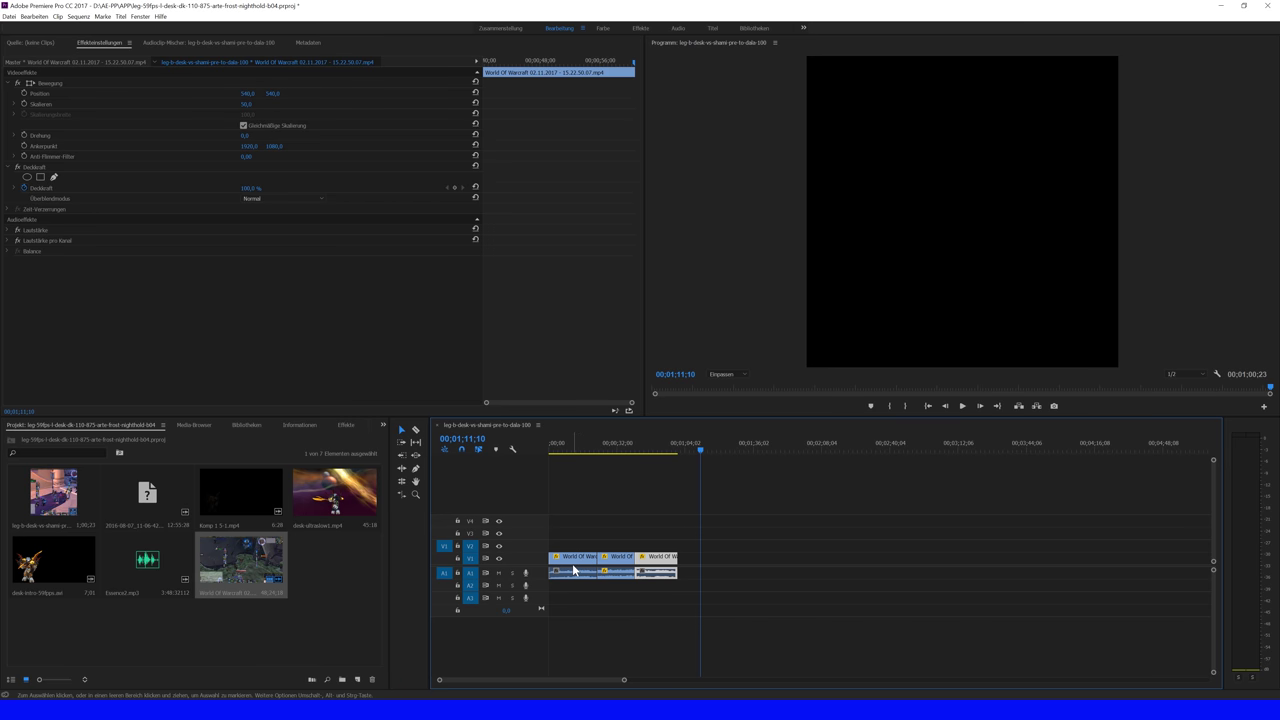
drag(566, 548, 648, 580)
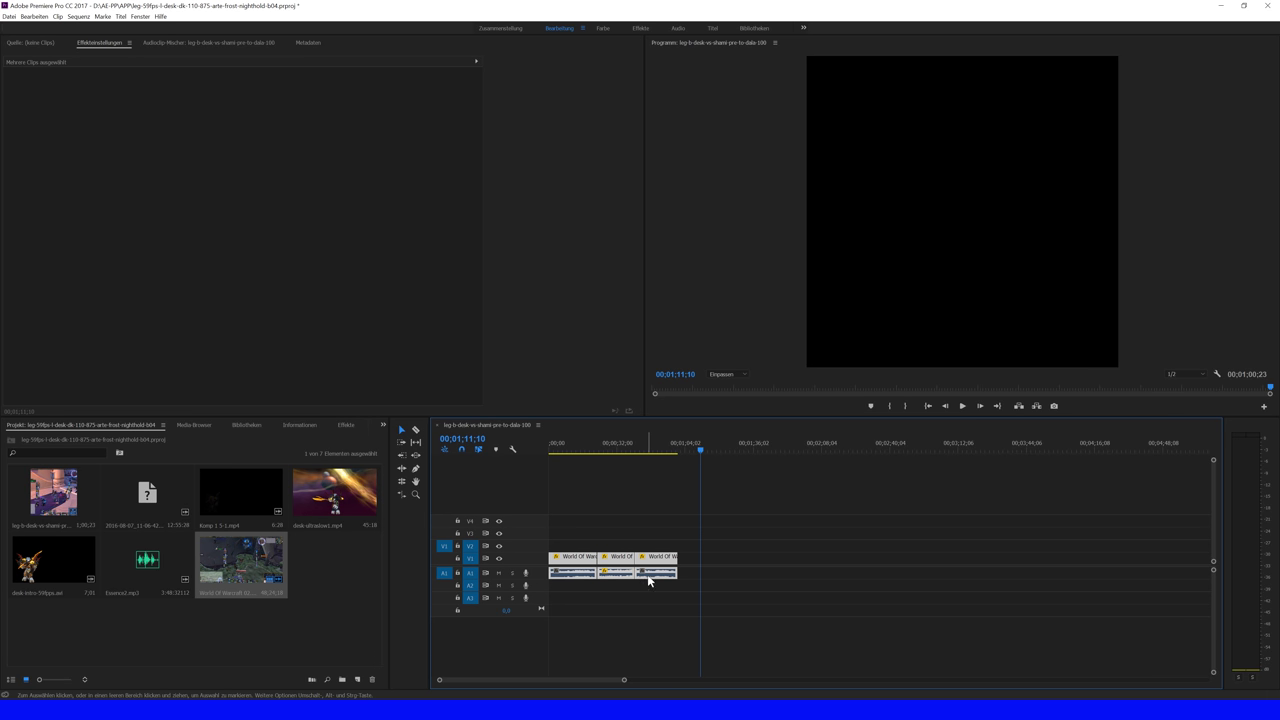
Step: Paste a copy of the three clips and unlink them with Verknüpfung aufheben
key(ctrl+v)
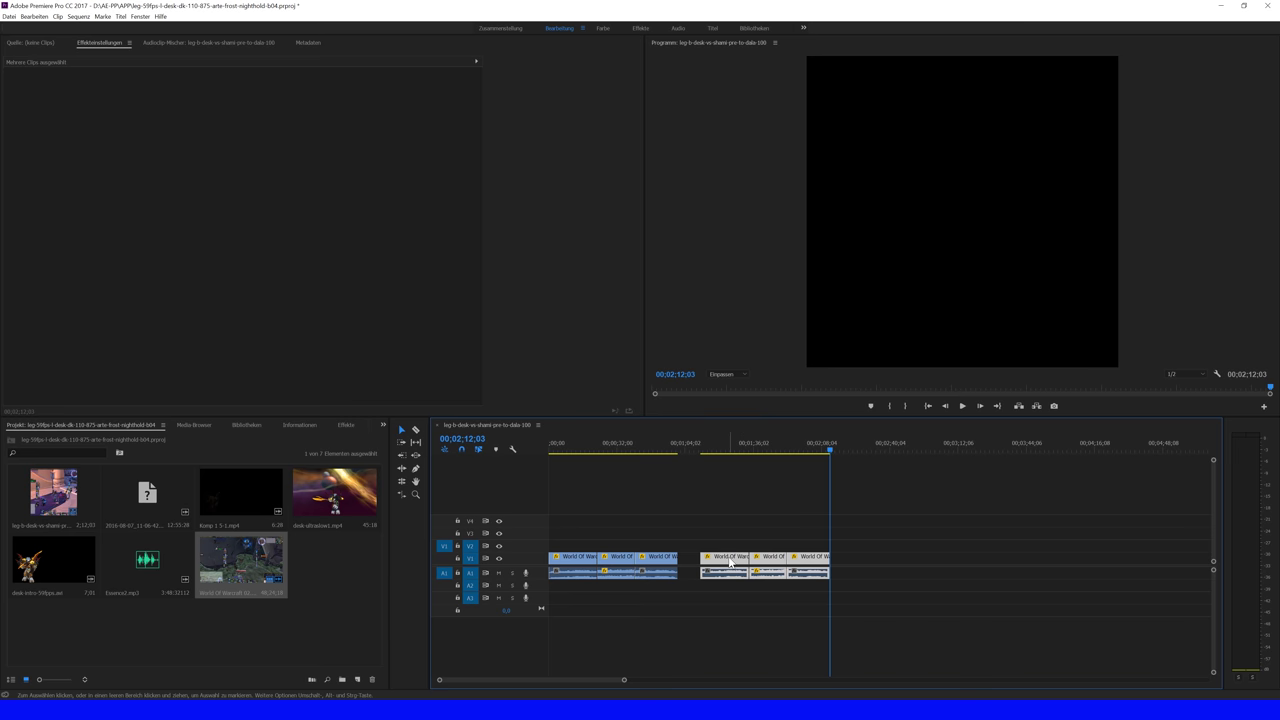
right_click(730, 563)
click(754, 266)
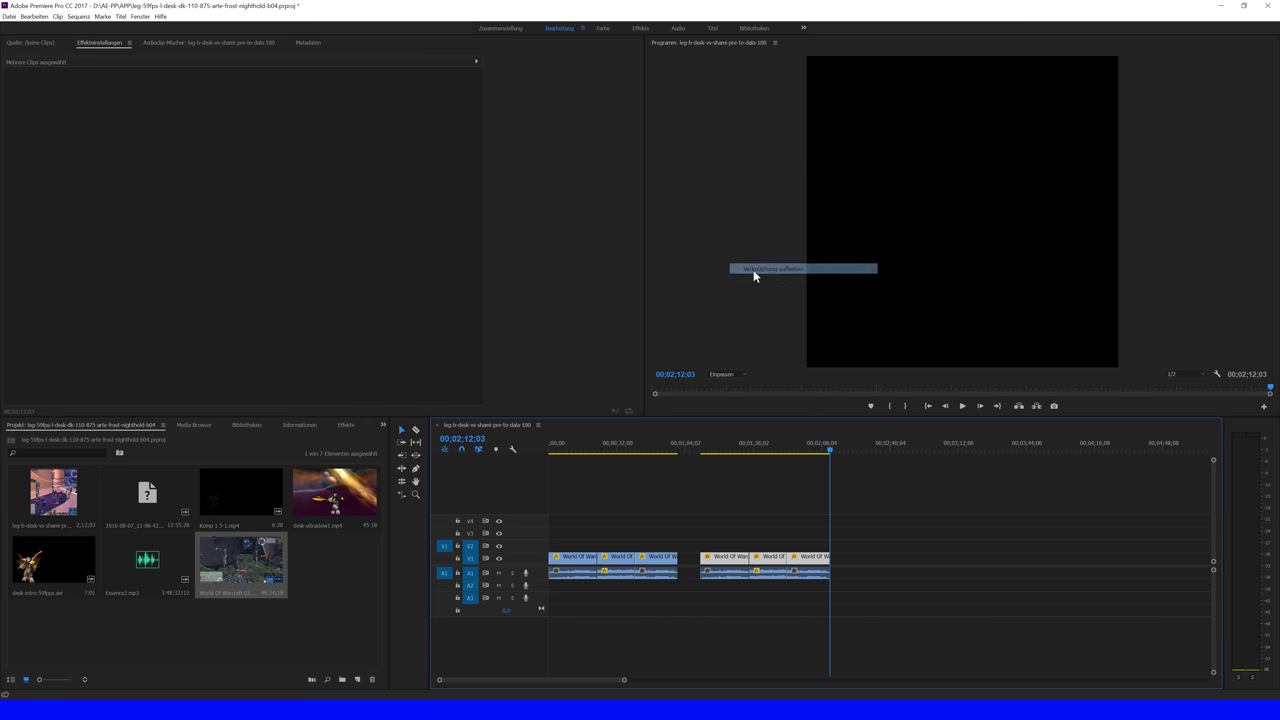
Step: Unlink the original middle clip and delete its audio from A1
click(617, 572)
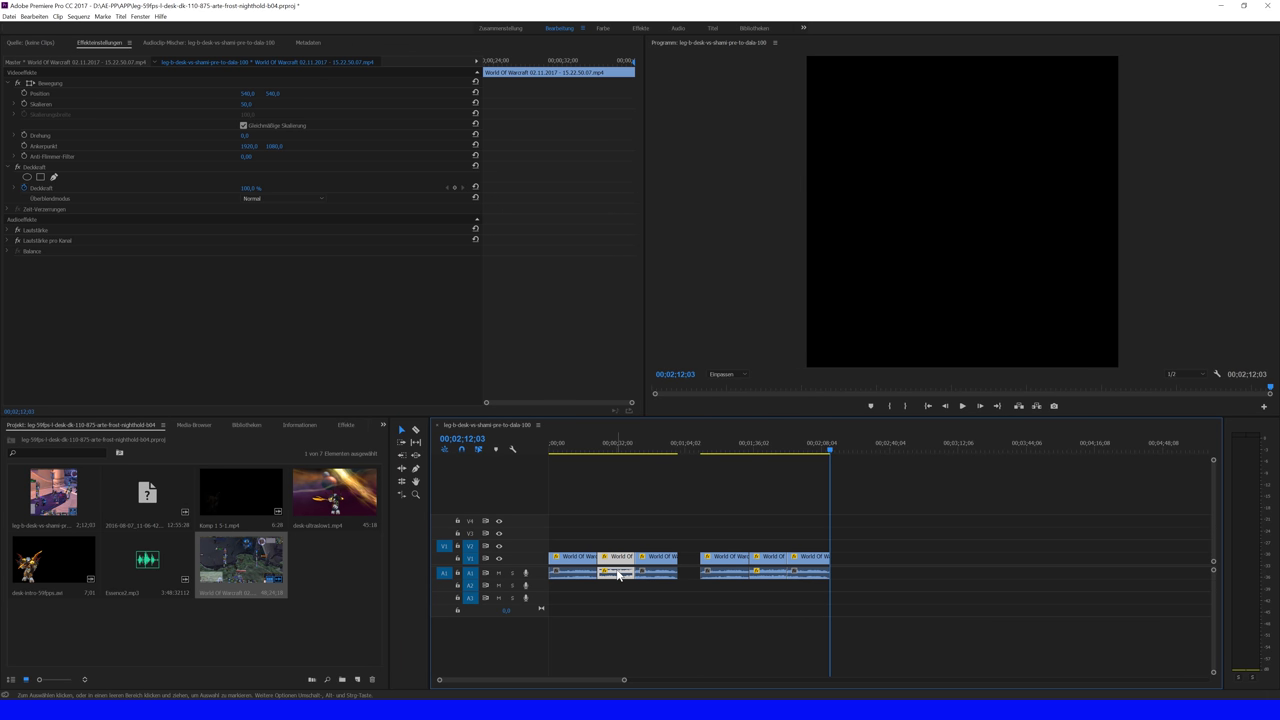
right_click(617, 572)
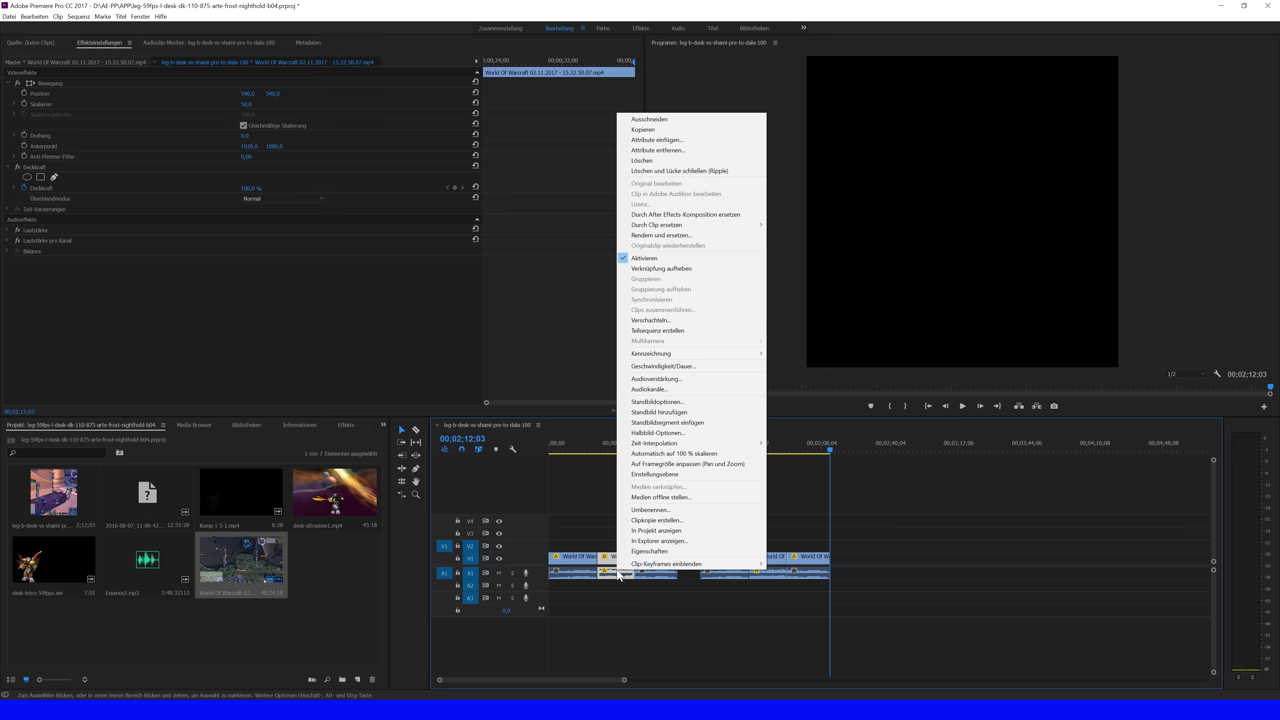
click(665, 269)
click(617, 573)
key(Delete)
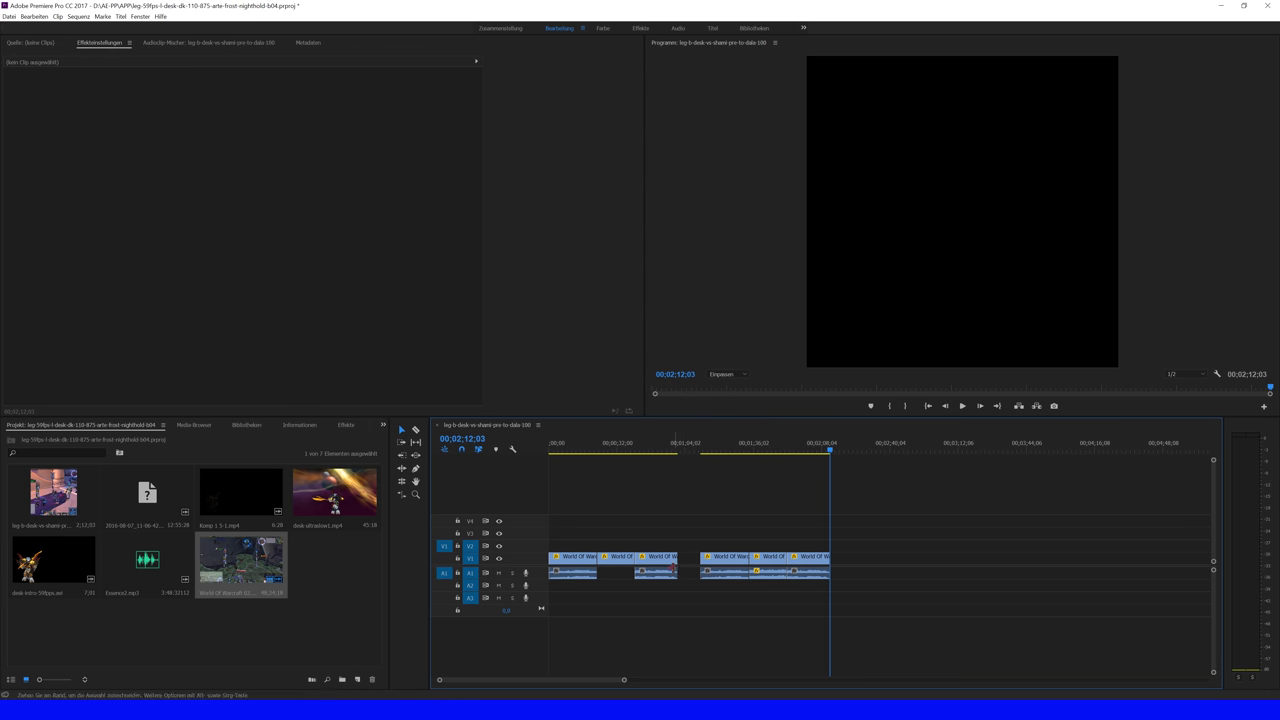
click(766, 568)
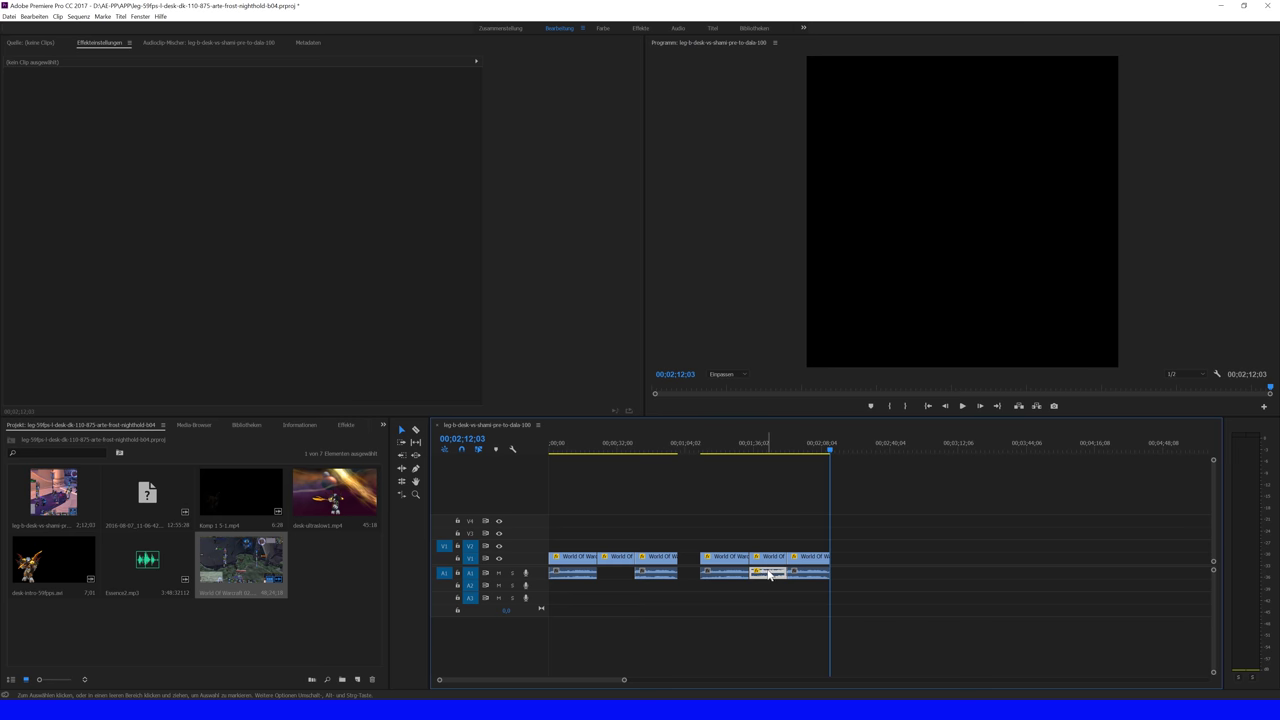
Step: Delete the three copied audio clips on A1 and return near the sequence start
mouse_move(691, 576)
mouse_down()
mouse_move(808, 587)
mouse_move(602, 549)
mouse_up()
key(Delete)
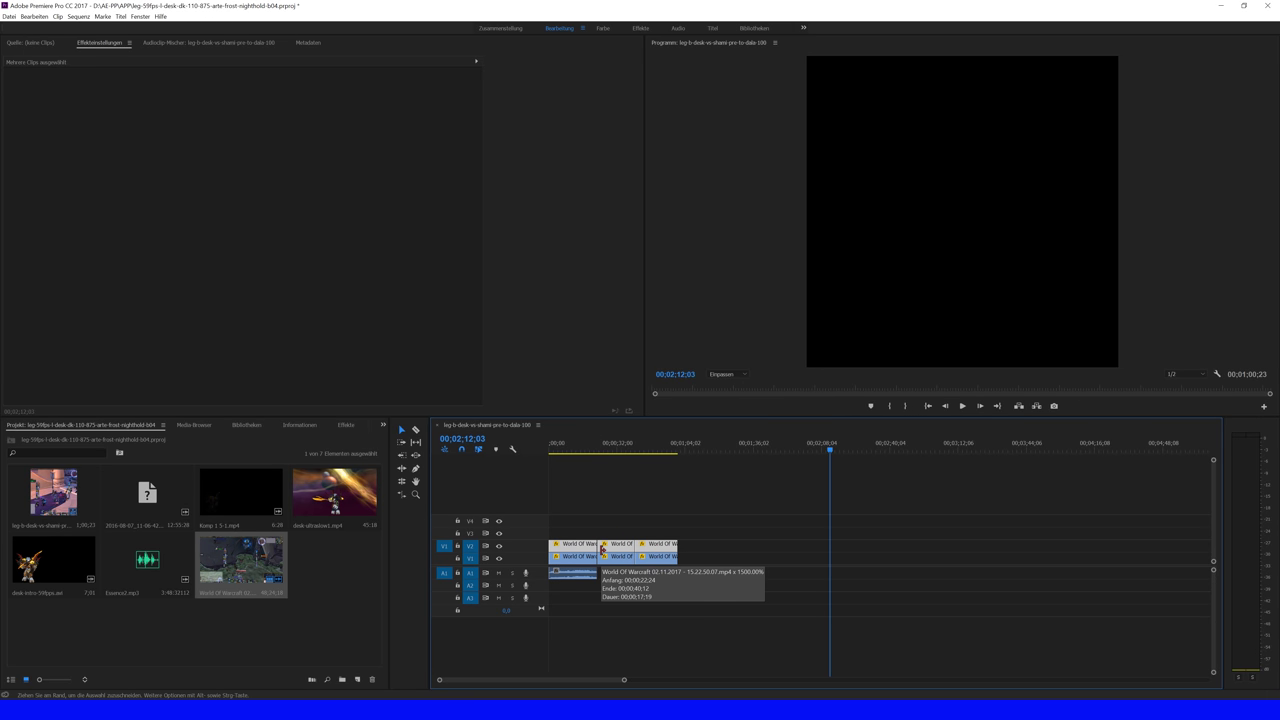
click(568, 449)
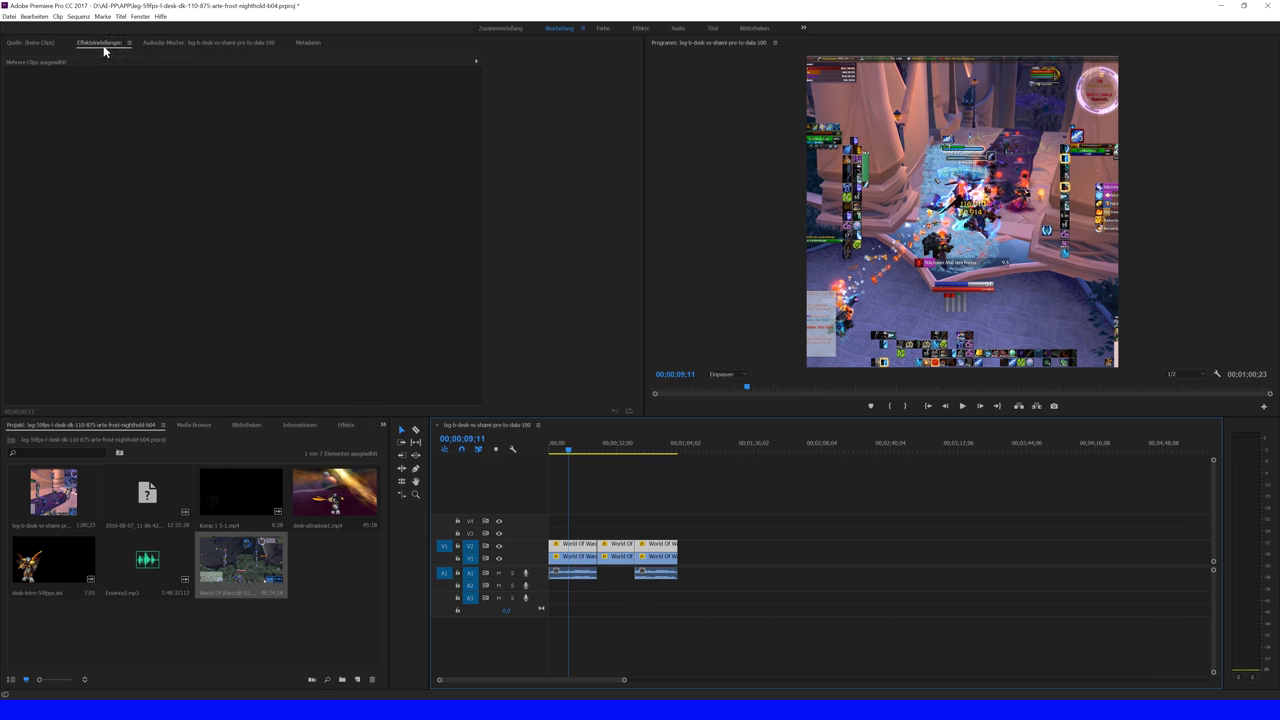
Step: Set the first selected clip's Position to -744, -360
click(570, 557)
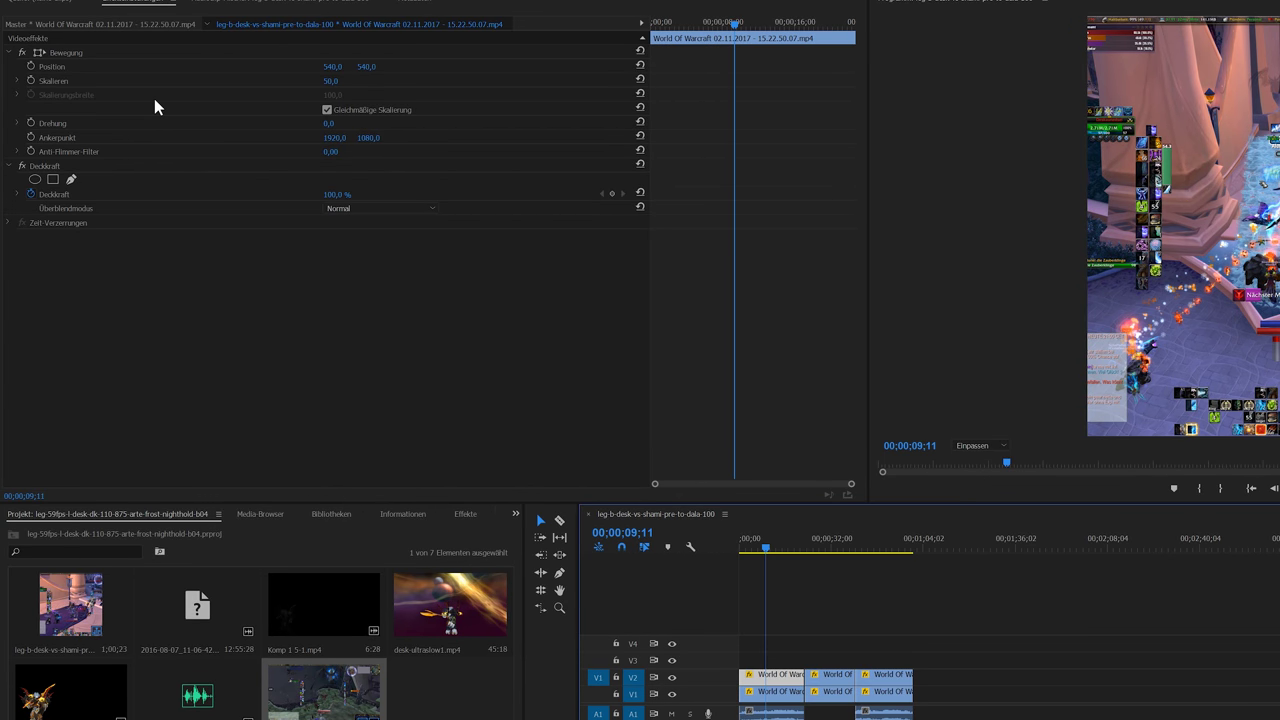
click(332, 66)
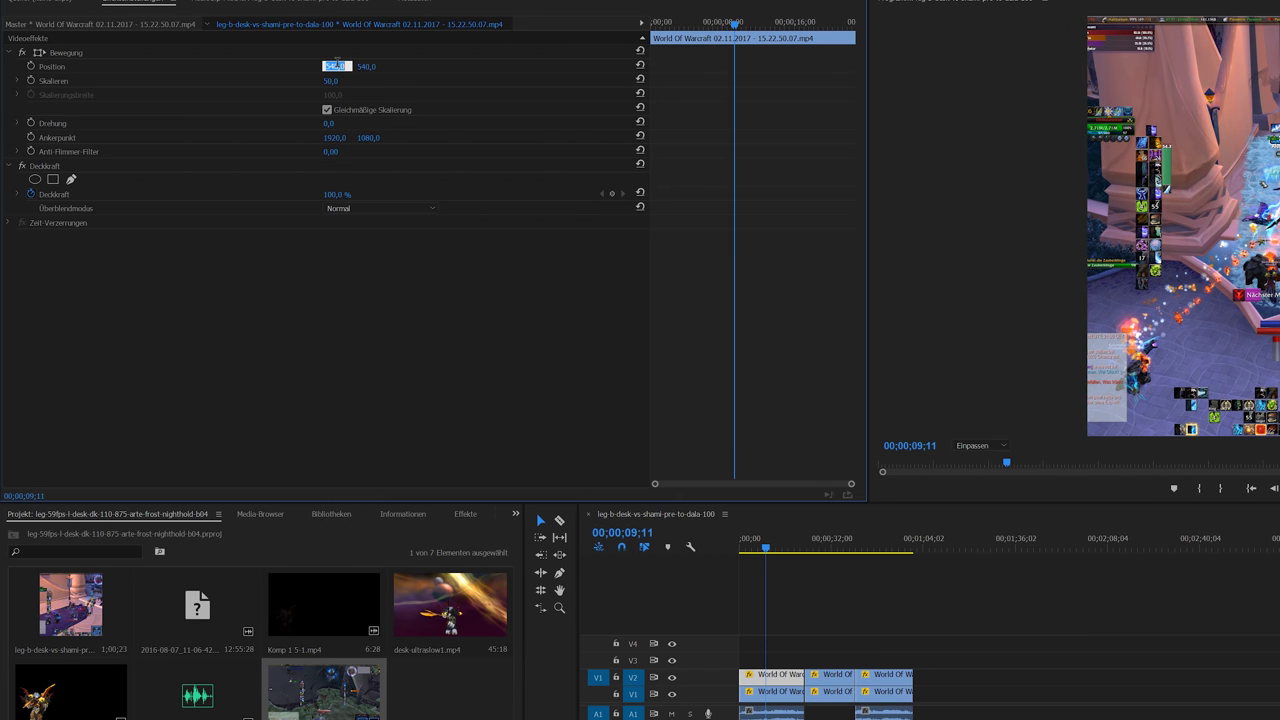
key(BackSpace)
click(366, 66)
key(BackSpace)
text(-360)
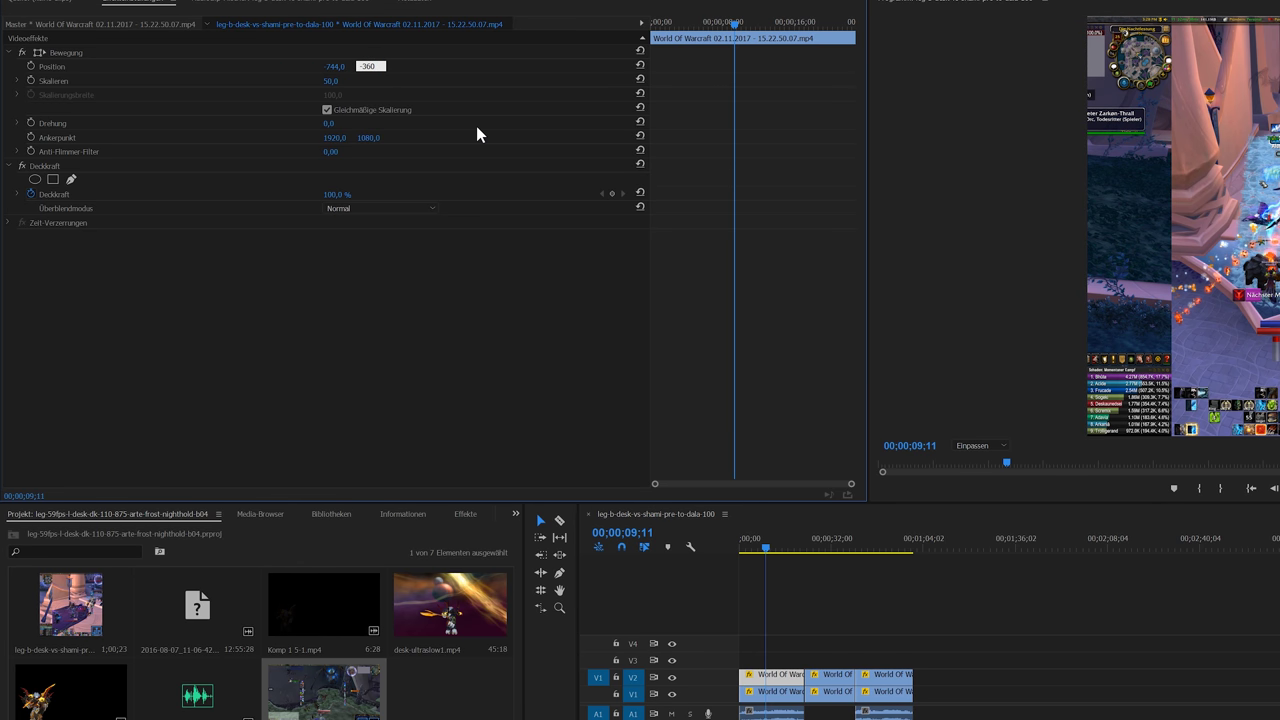
key(Return)
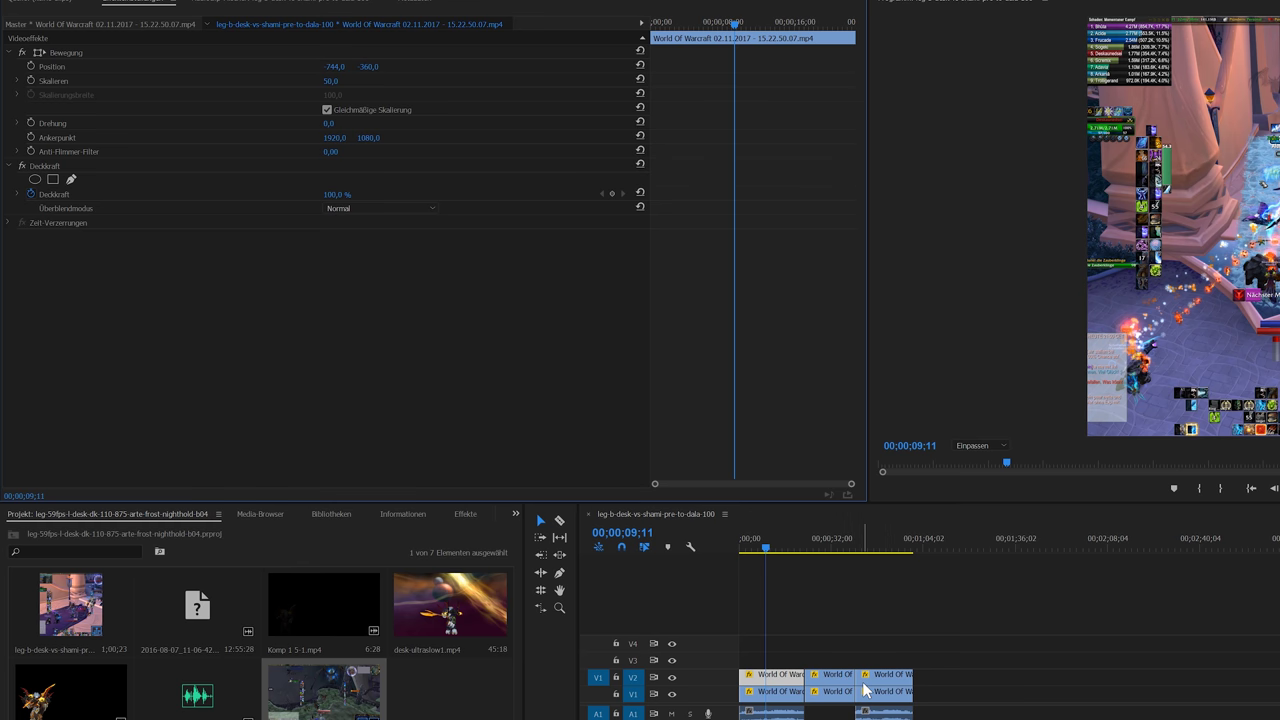
Step: Set the second V2 gameplay clip's Position to -744, -360
click(829, 675)
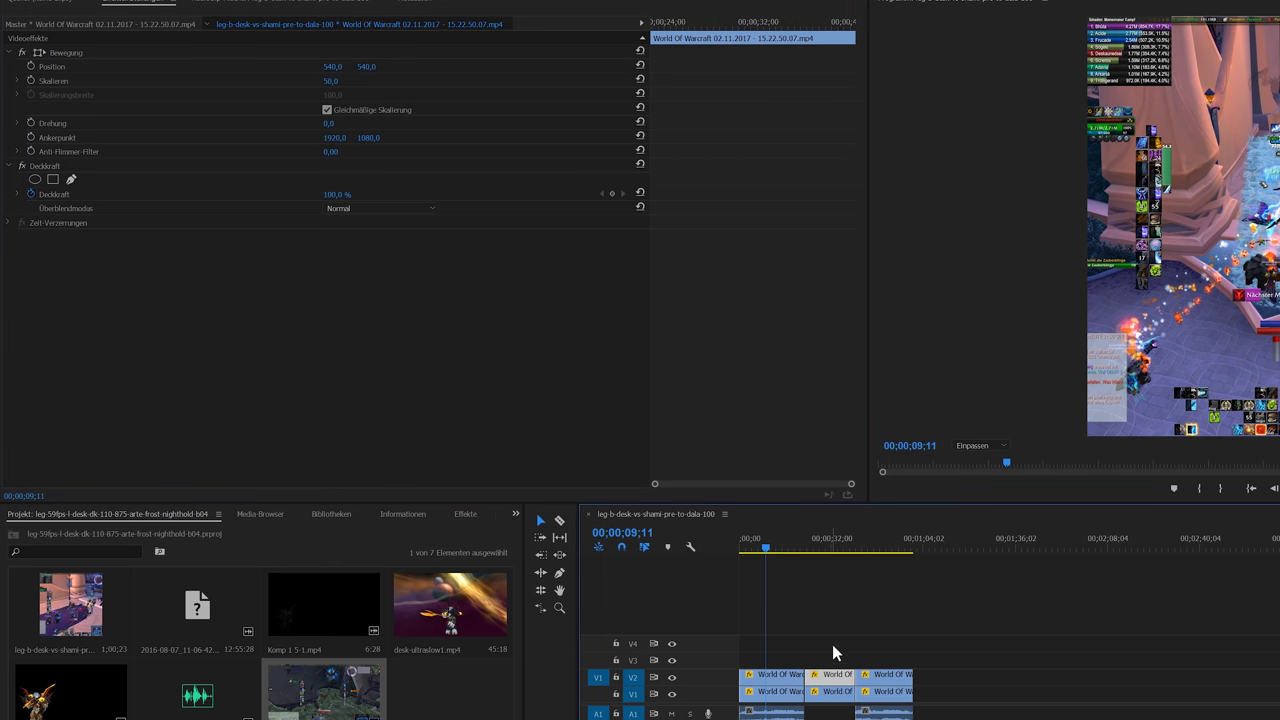
click(329, 68)
text(-744)
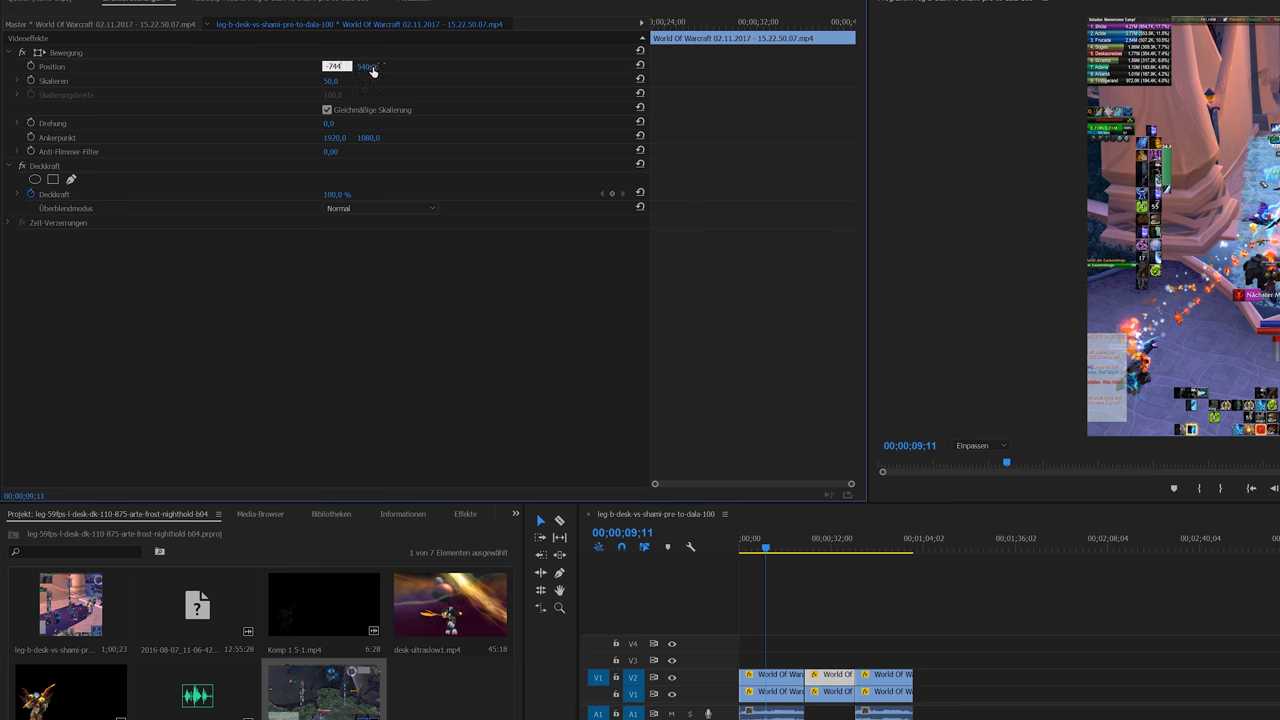
click(358, 66)
text(-3)
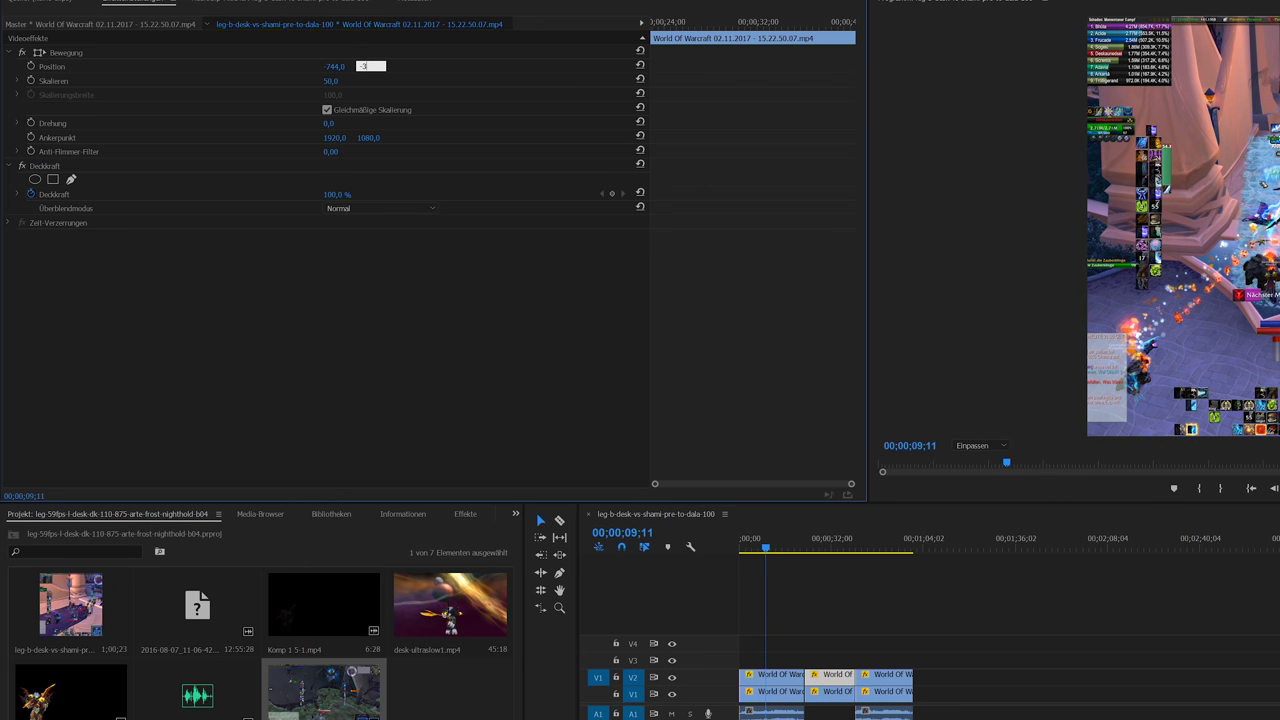
key(Return)
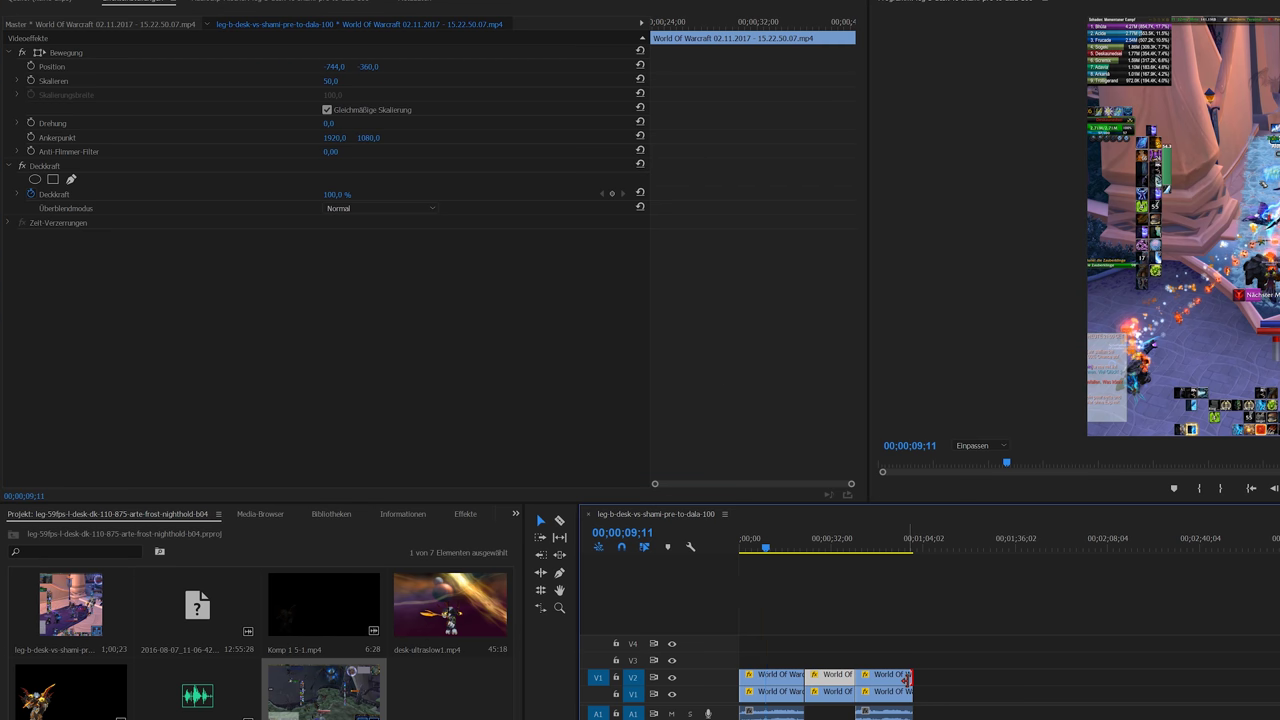
Step: Give the next V2 gameplay clip the same -744, -360 position
click(880, 676)
click(332, 66)
text(-)
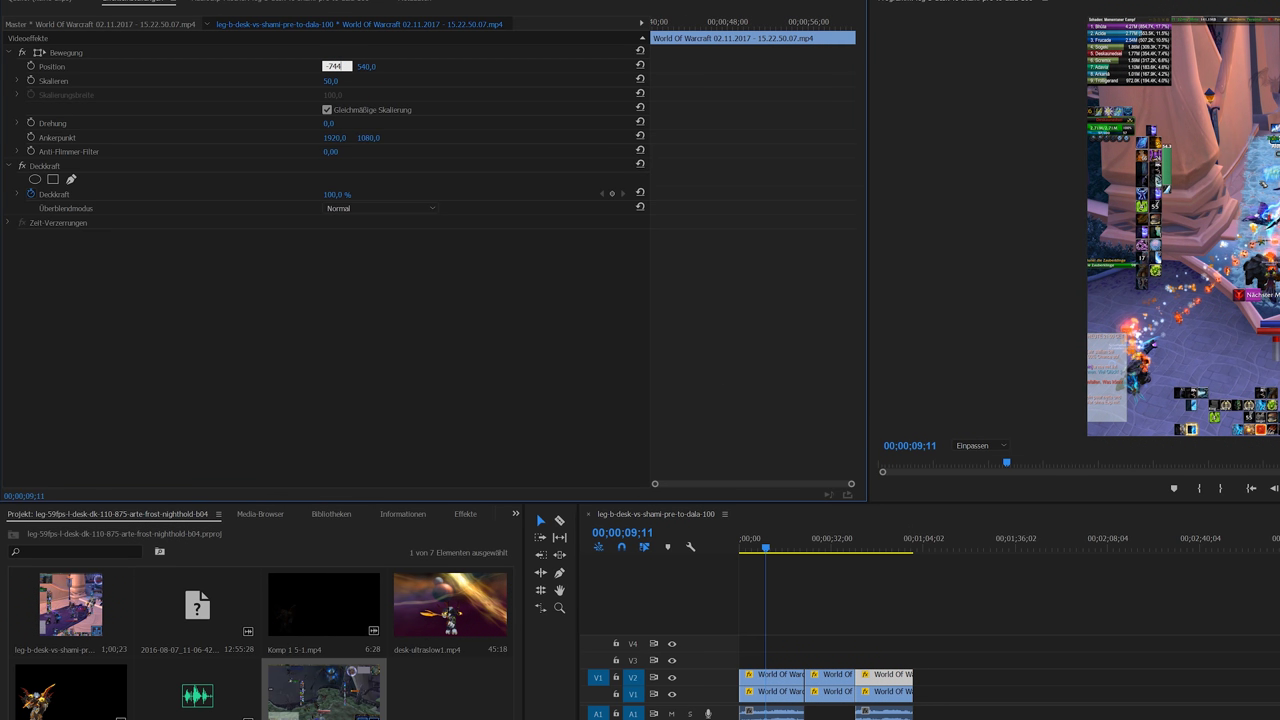
key(Return)
click(370, 66)
text(-360)
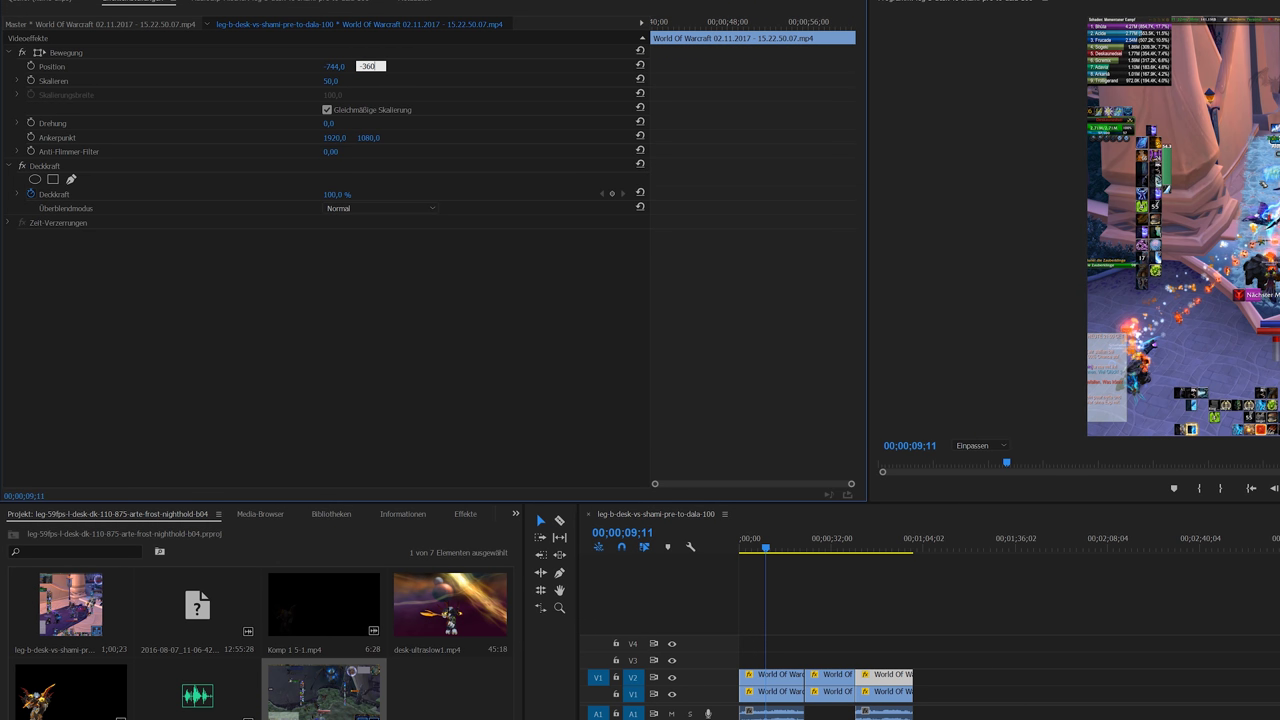
key(Return)
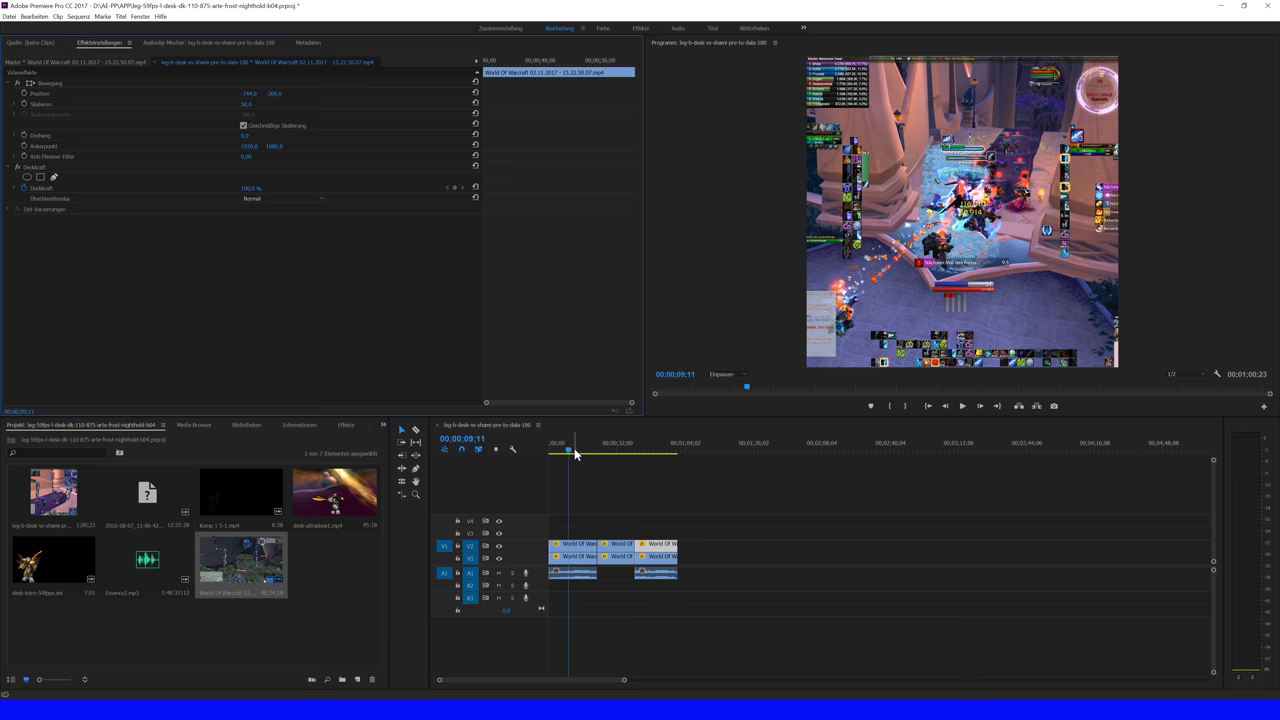
Step: Place Essence2.mp3 from the Project panel onto audio track A2 at the sequence start
mouse_move(569, 453)
mouse_down()
mouse_move(617, 453)
mouse_move(603, 453)
mouse_up()
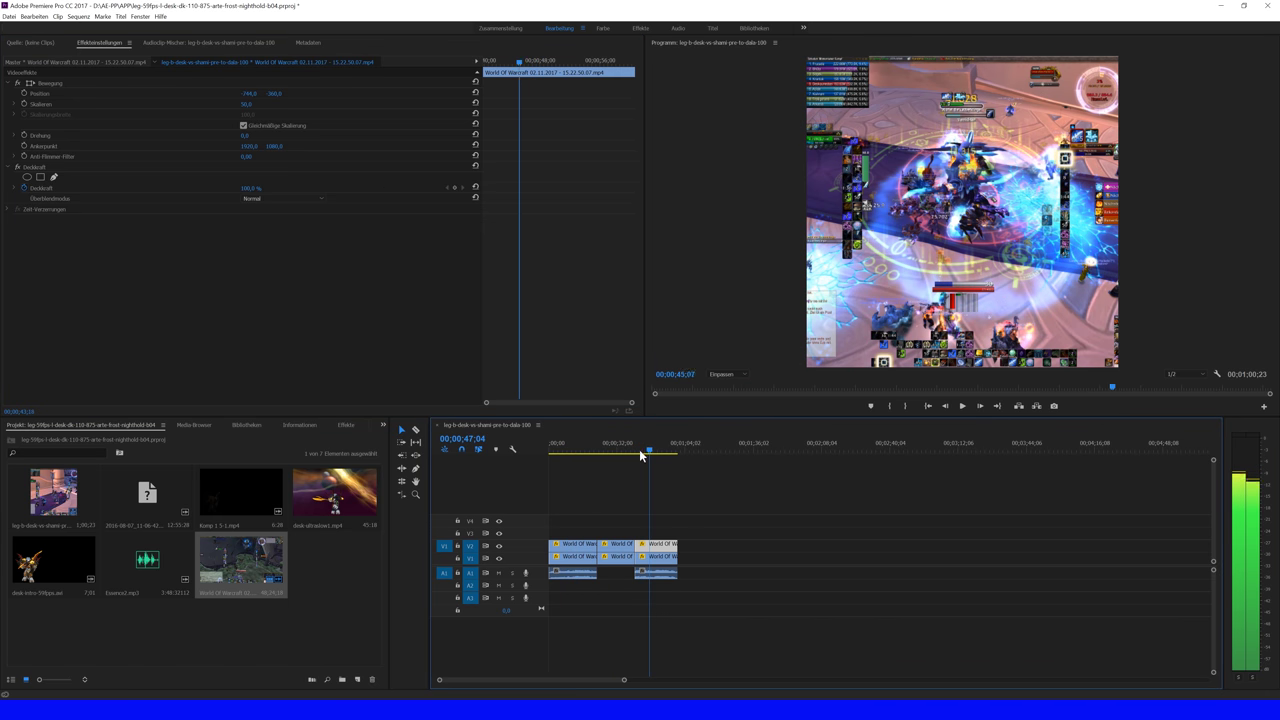
drag(603, 453, 549, 453)
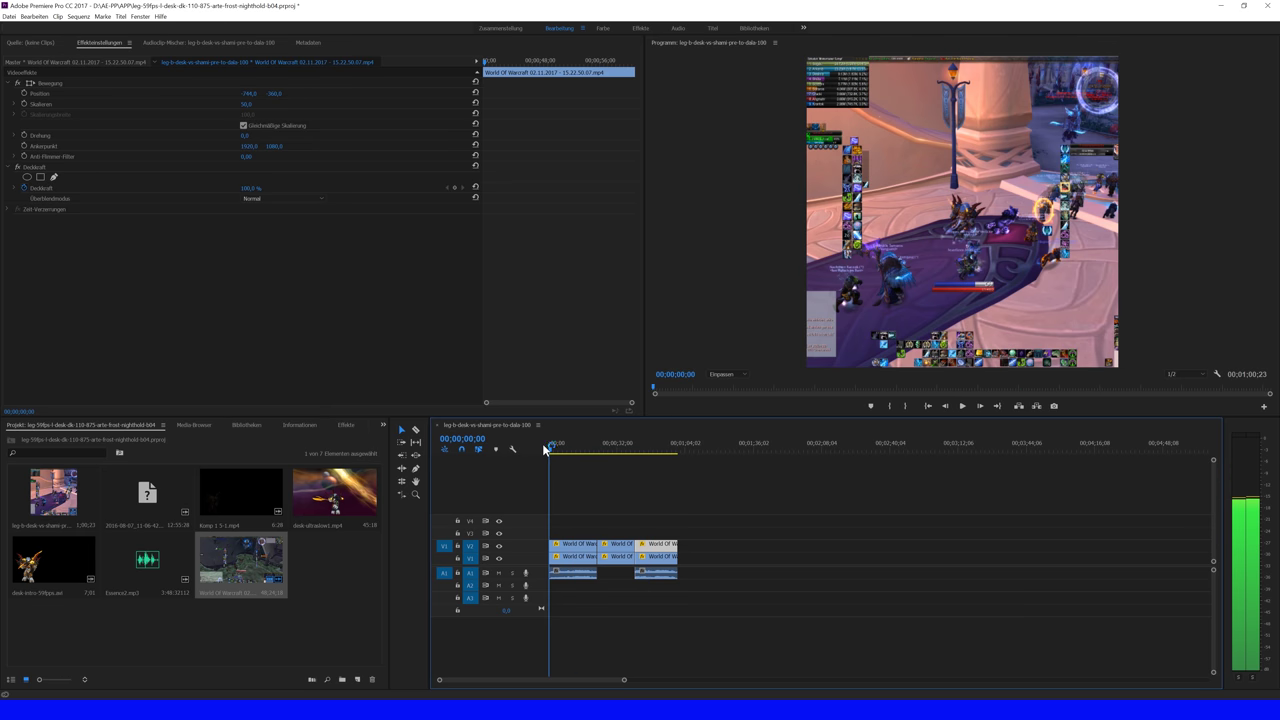
click(160, 578)
drag(325, 606, 601, 587)
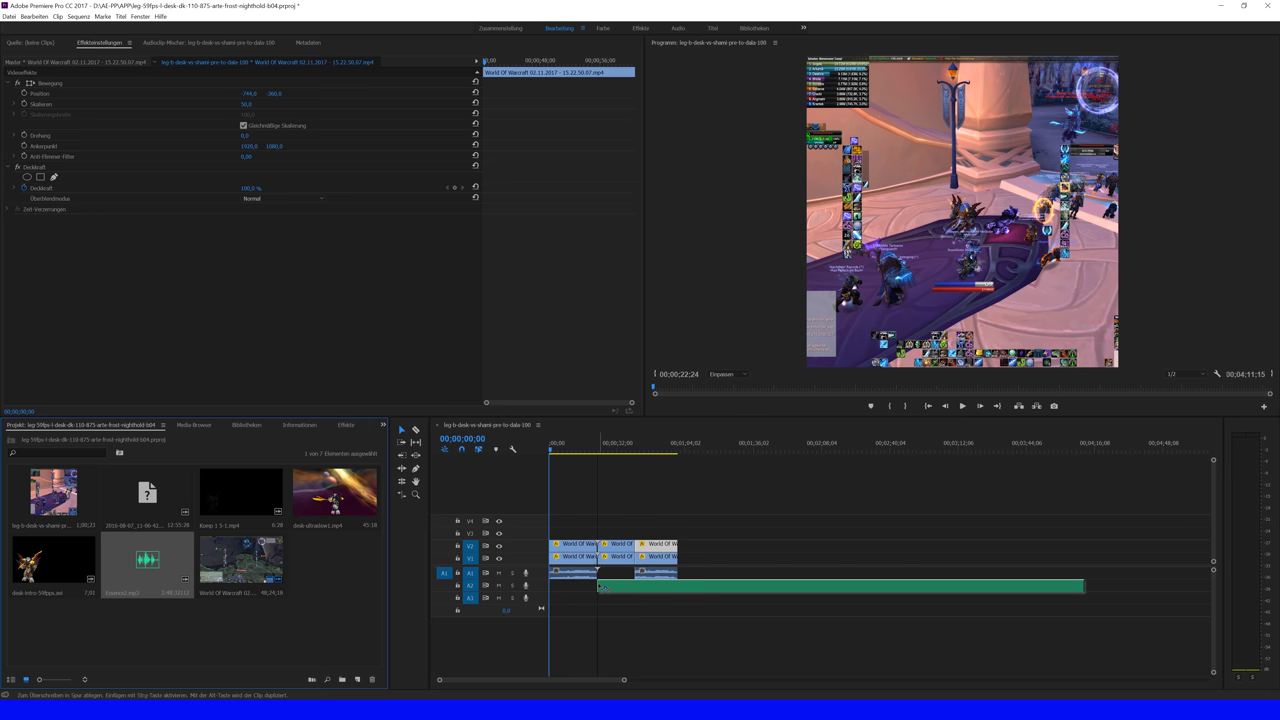
Step: Cut the music on A2, delete its tail, and save the project under a new name
click(416, 430)
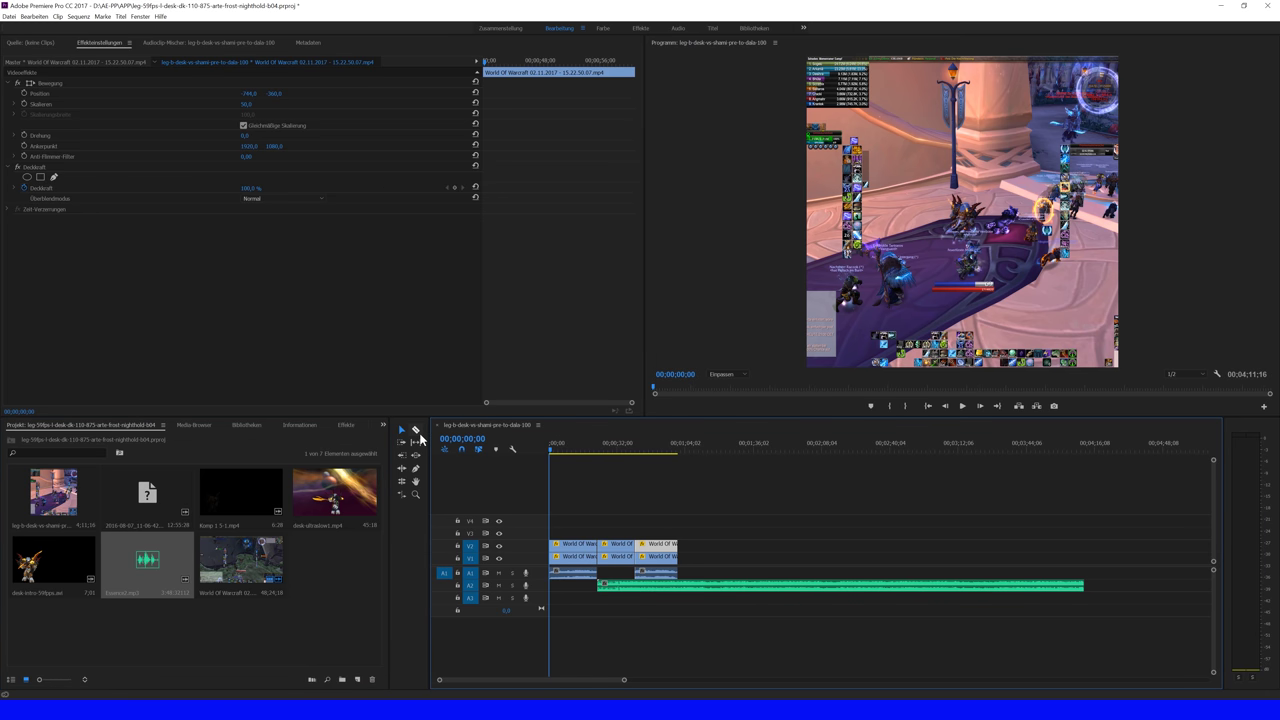
click(636, 584)
click(402, 430)
click(668, 590)
key(Delete)
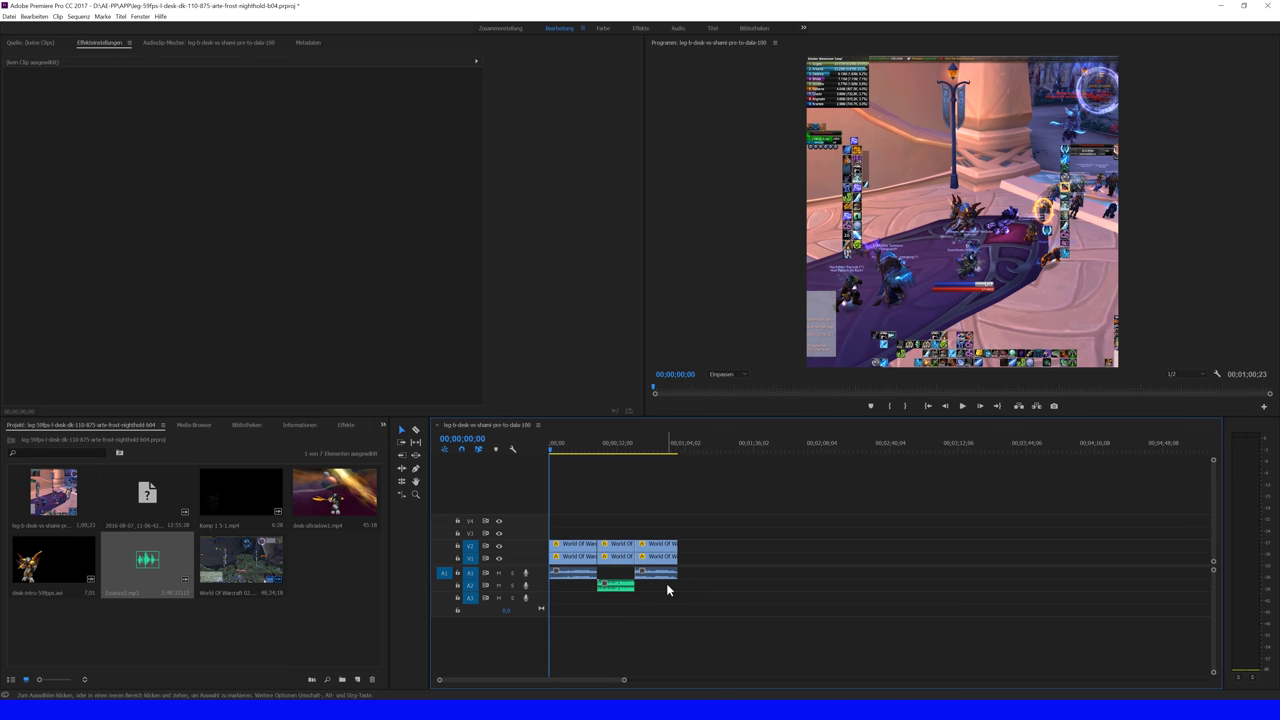
click(572, 543)
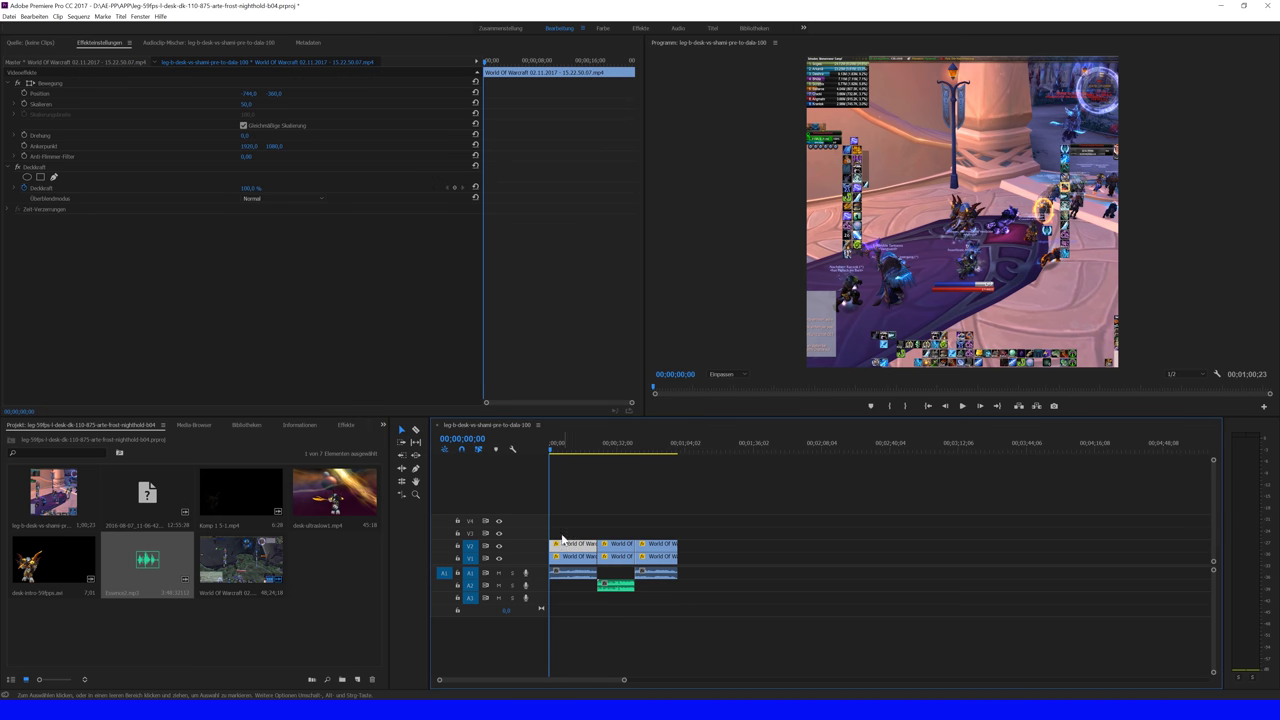
click(9, 16)
click(36, 112)
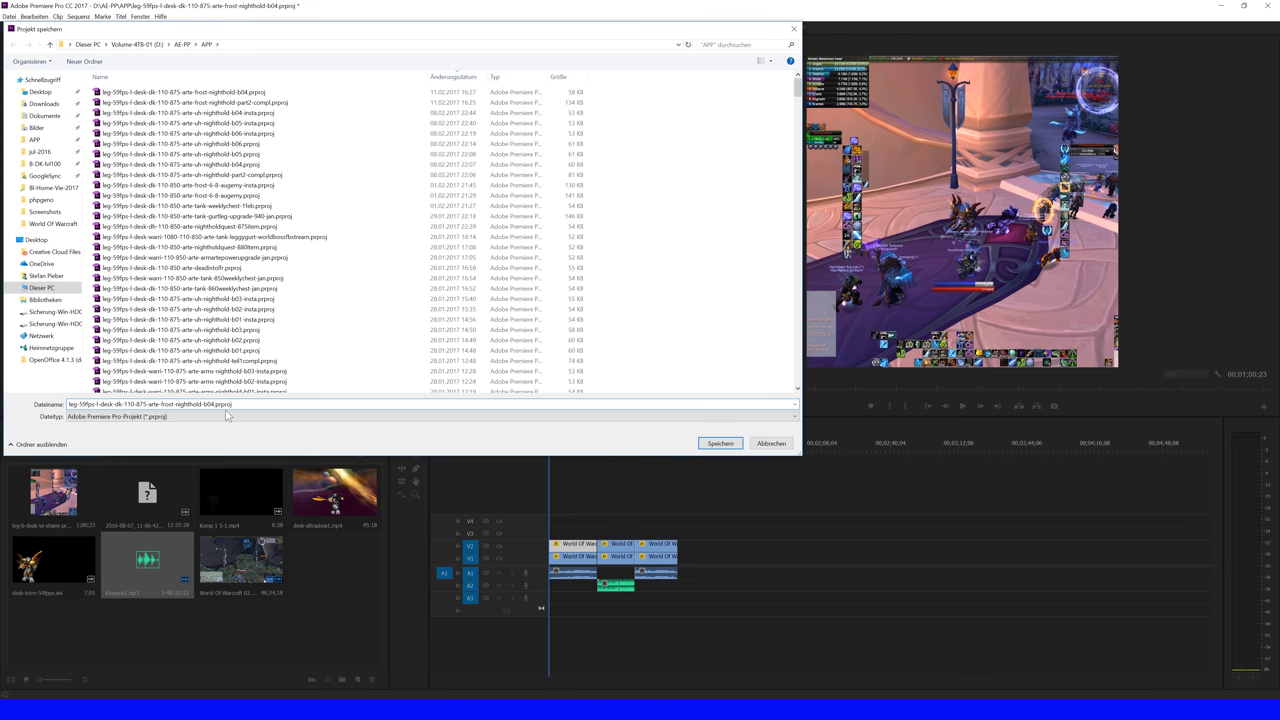
Step: Save a project copy named leg-59fps-l-desk-dk-110-875-arte-frost-nighthold-b04-instagram.prproj
text(-instagram)
key(ctrl+shift+Left)
key(ctrl+shift+Left)
key(ctrl+shift+Left)
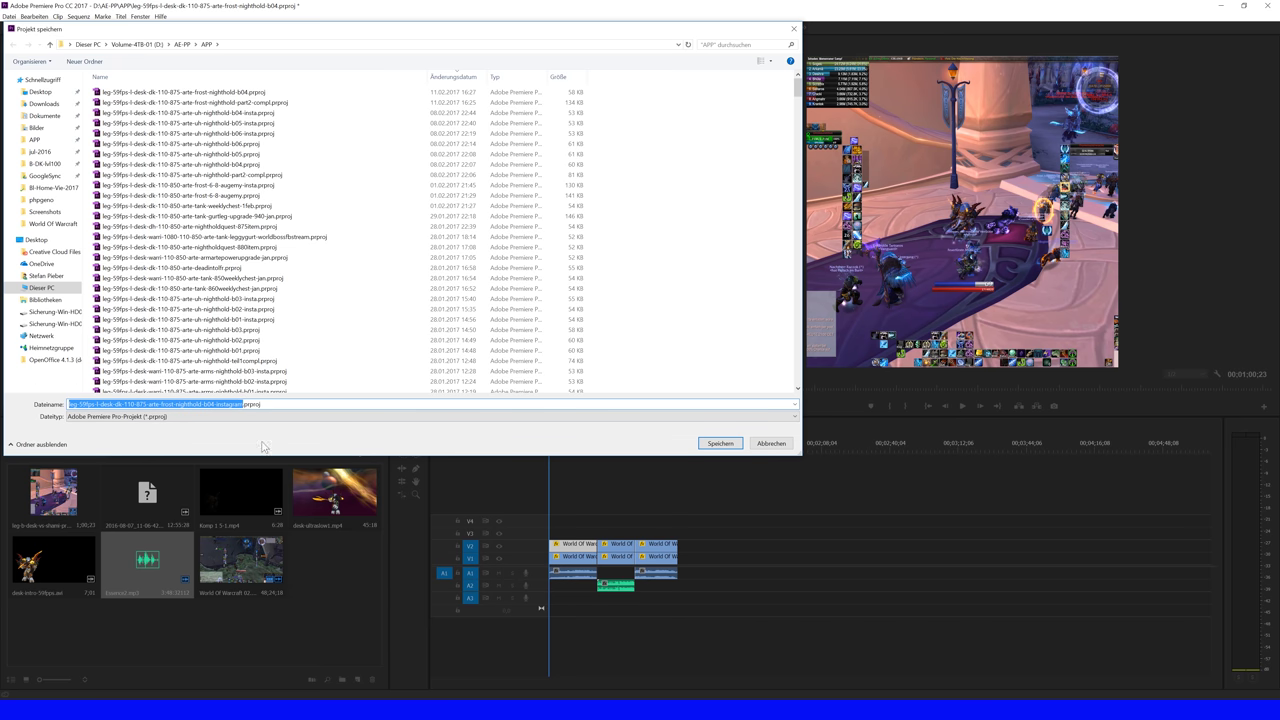
click(705, 446)
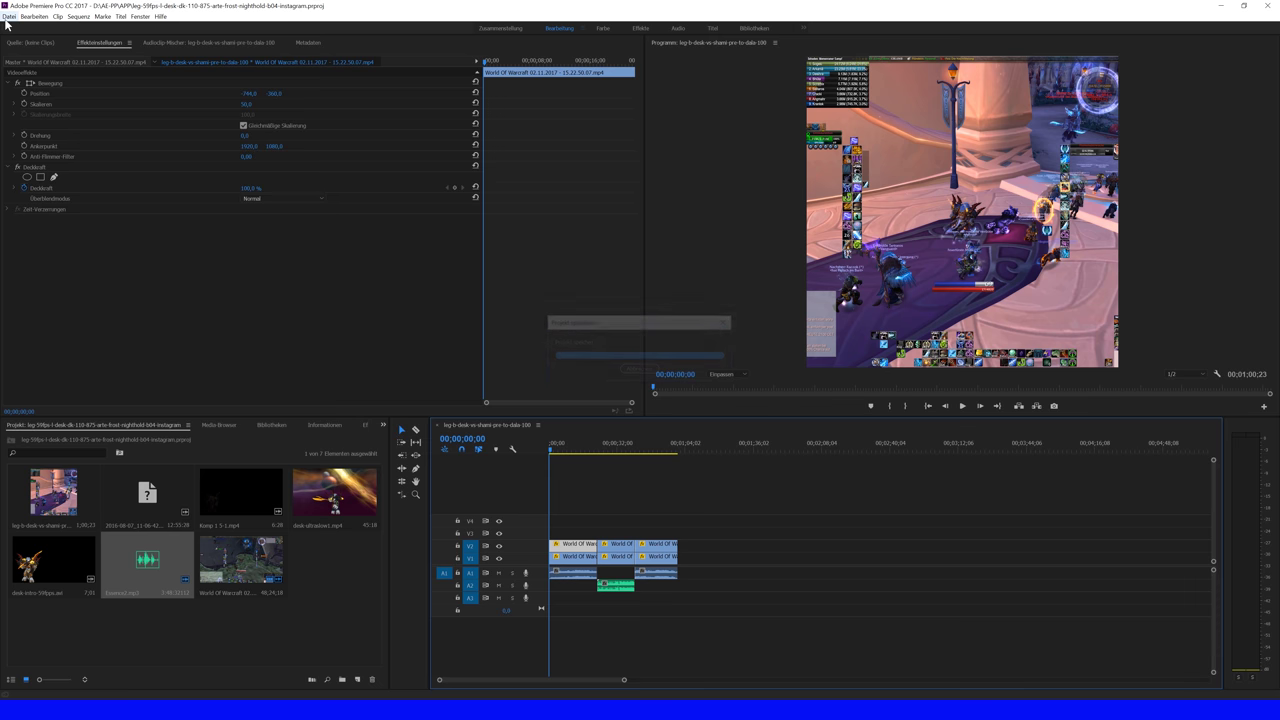
click(9, 16)
Step: Export media with the 1080p-Instagram 5Mbit preset, audio included, named ...-nighthold-b04-instagram.mp4
mouse_move(42, 274)
click(204, 272)
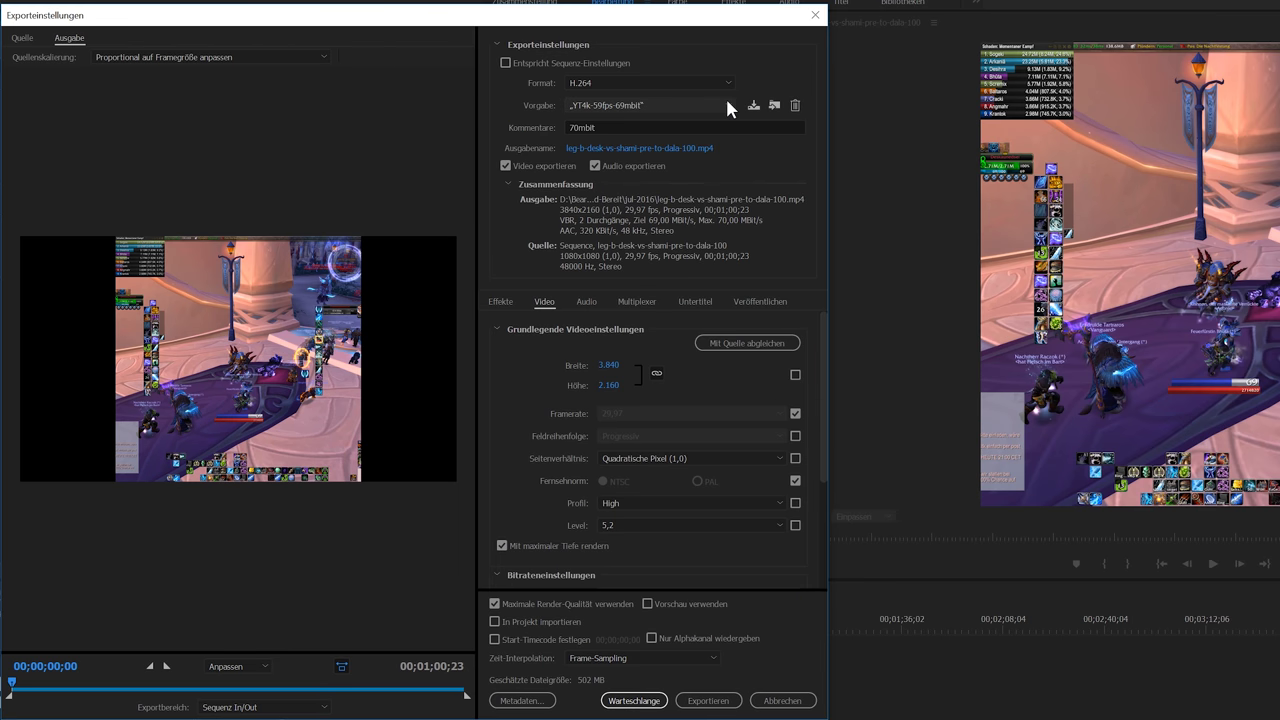
click(725, 99)
click(805, 4)
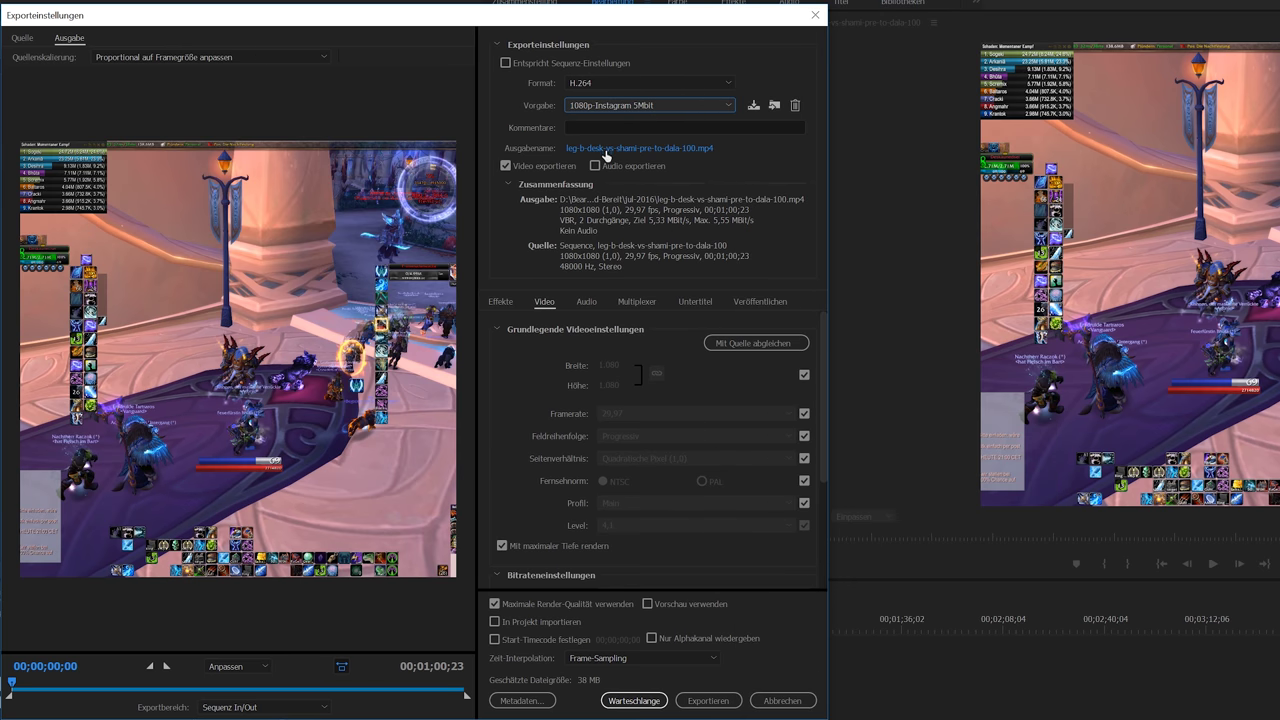
click(594, 166)
click(640, 148)
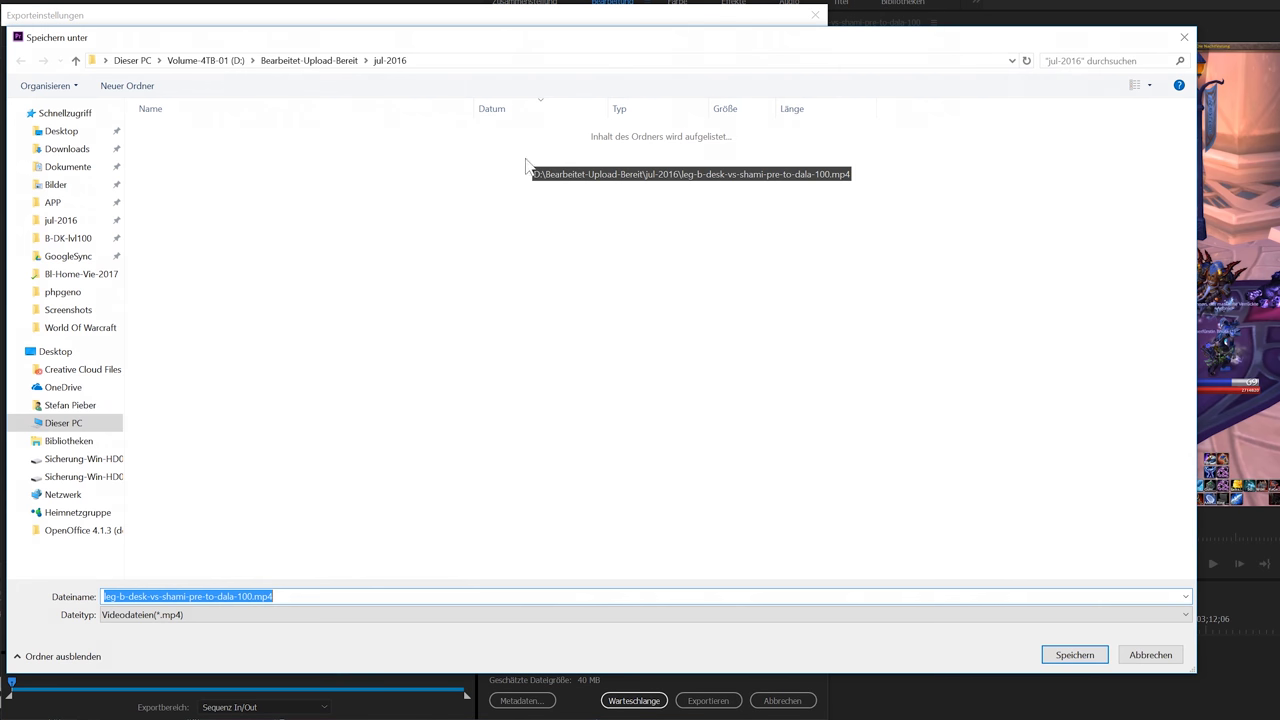
text(leg-59fps-l-desk-dk-110-875-arte-frost-nighthold-b04-instagram)
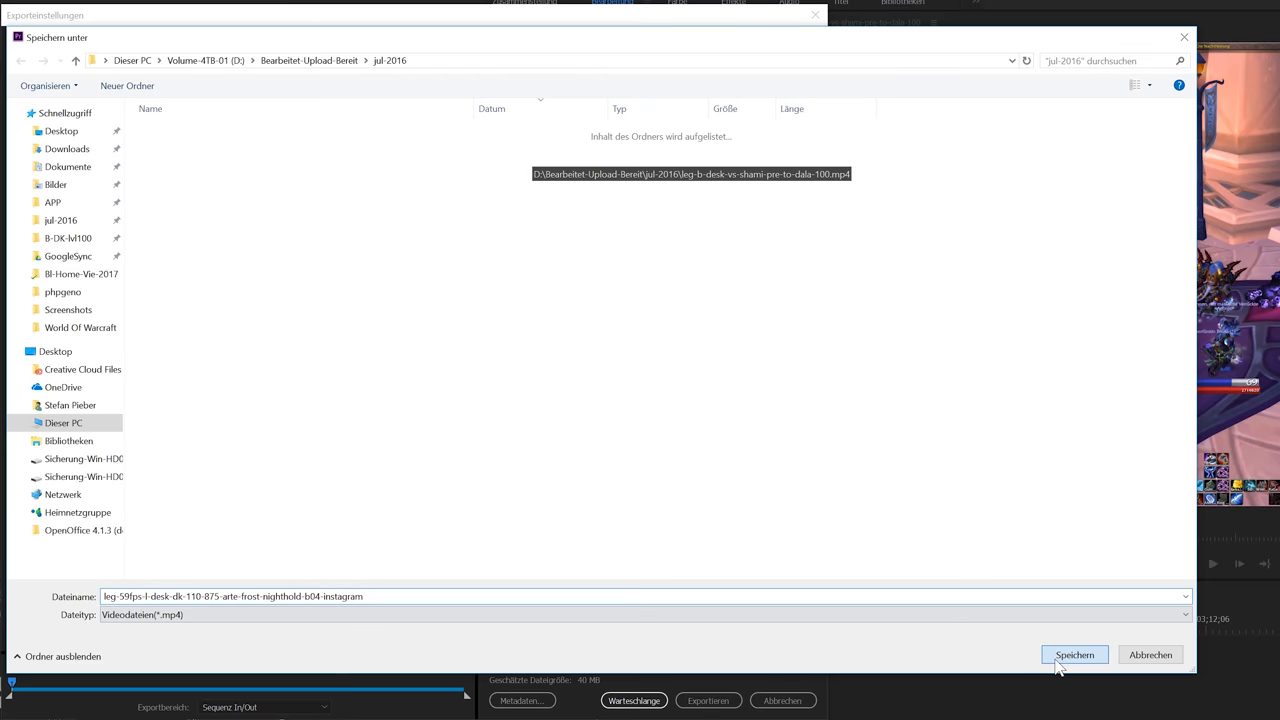
click(1044, 660)
Step: Set CBR bitrate encoding at 10,48 Mbit/s and send the export to the Media Encoder queue
drag(826, 406, 814, 517)
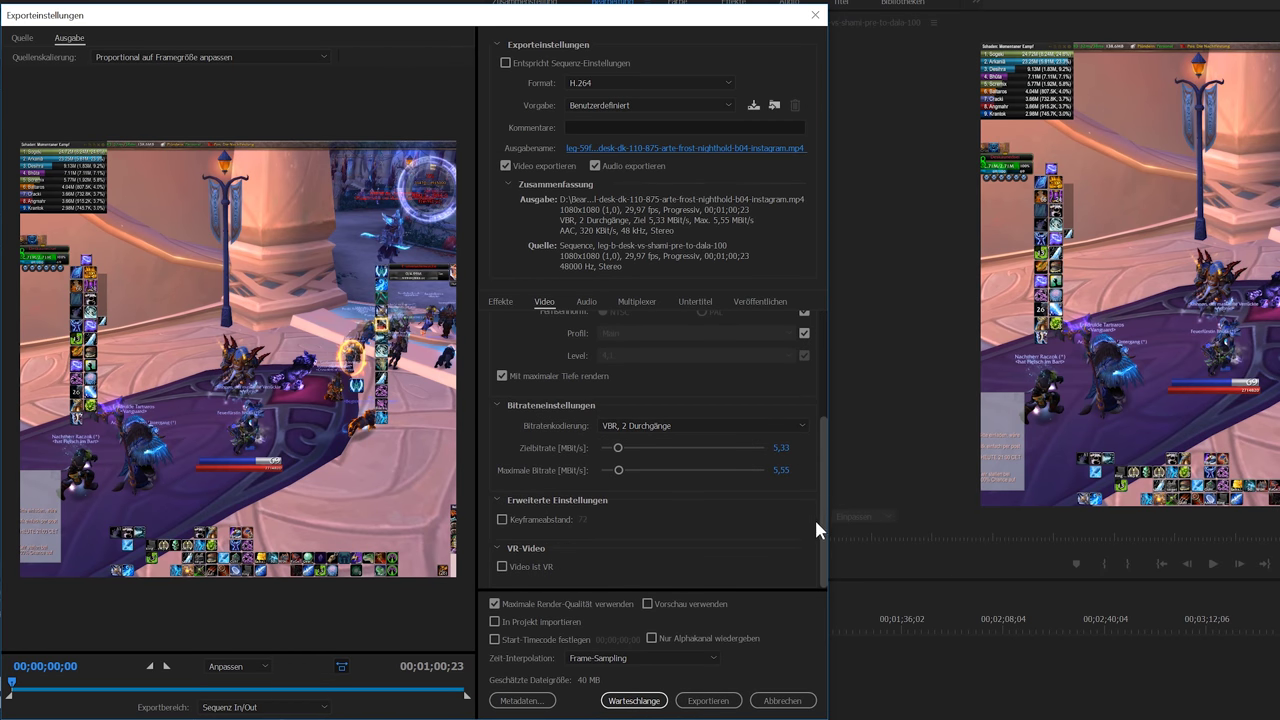
click(666, 424)
click(659, 437)
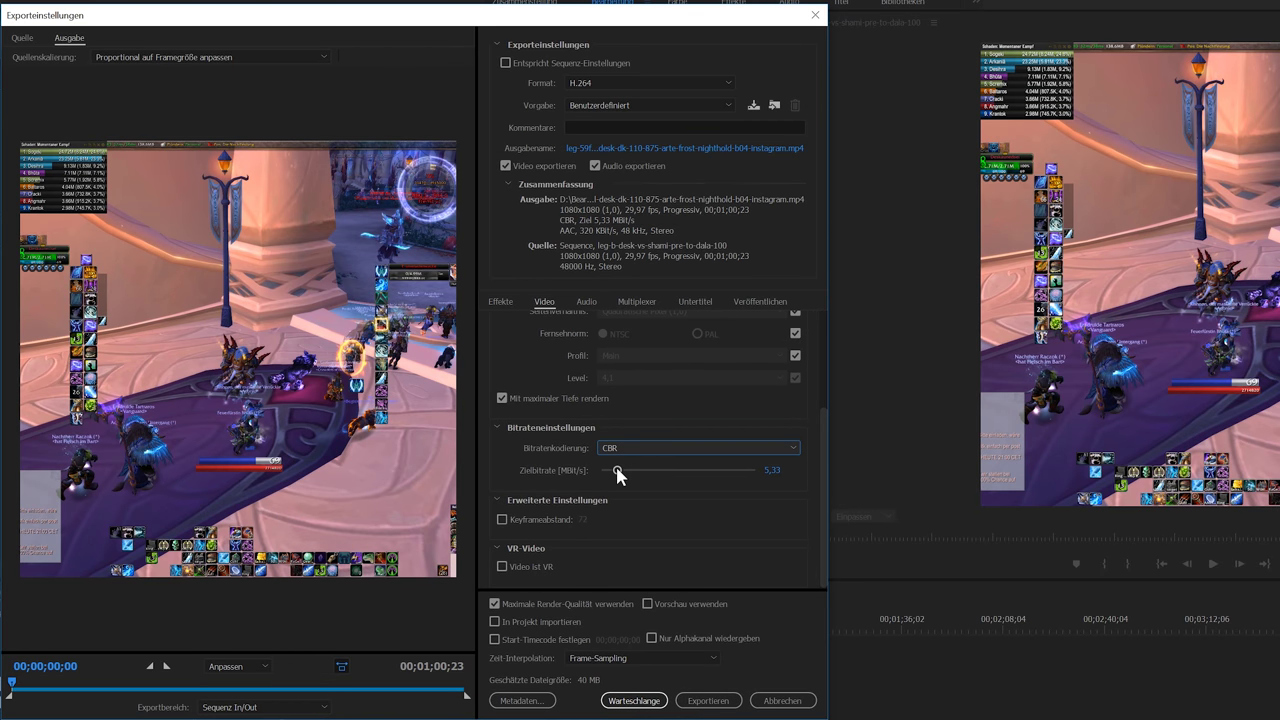
drag(614, 471, 633, 470)
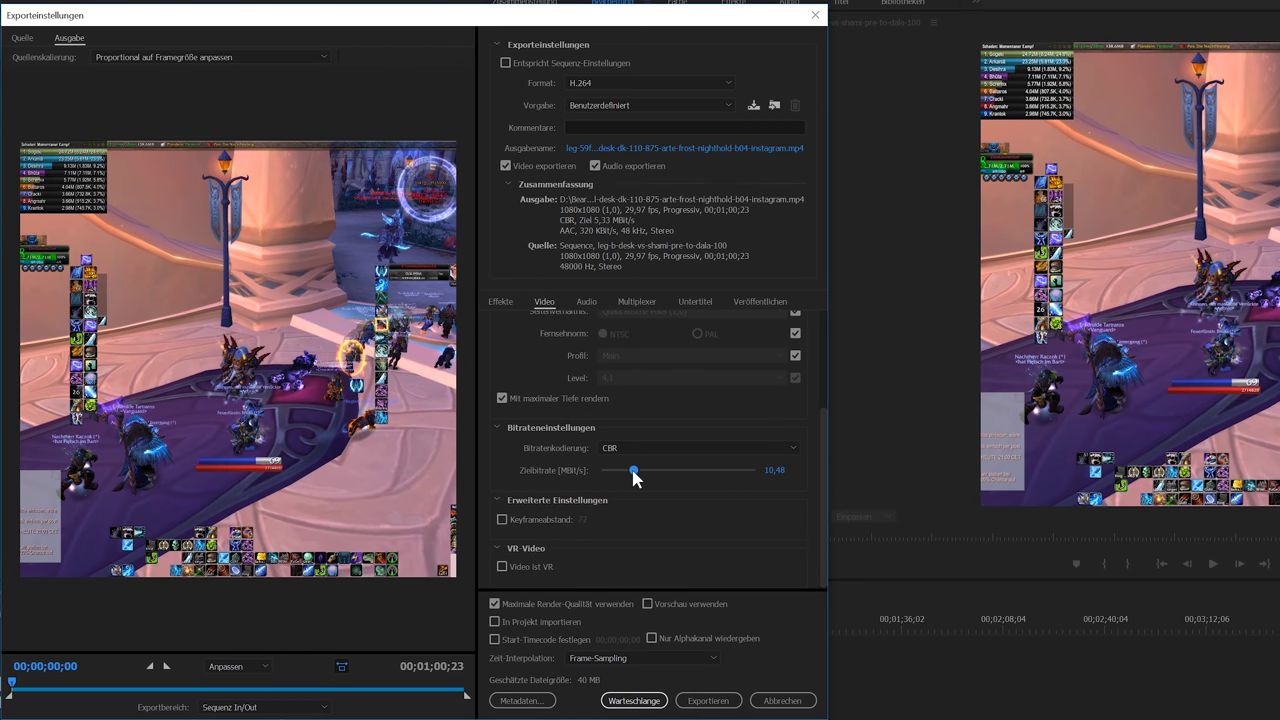
click(630, 700)
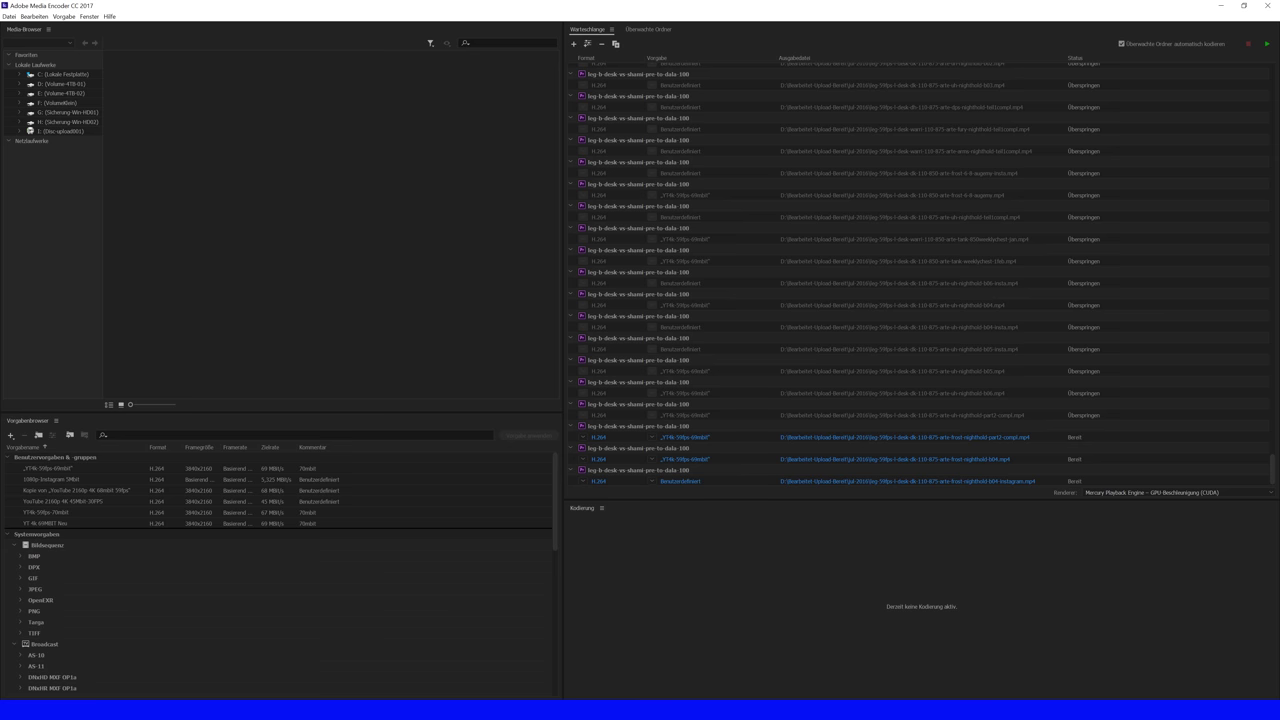
Step: Confirm the instagram H.264 export shows Bereit in the queue and switch back to Premiere Pro
mouse_move(558, 710)
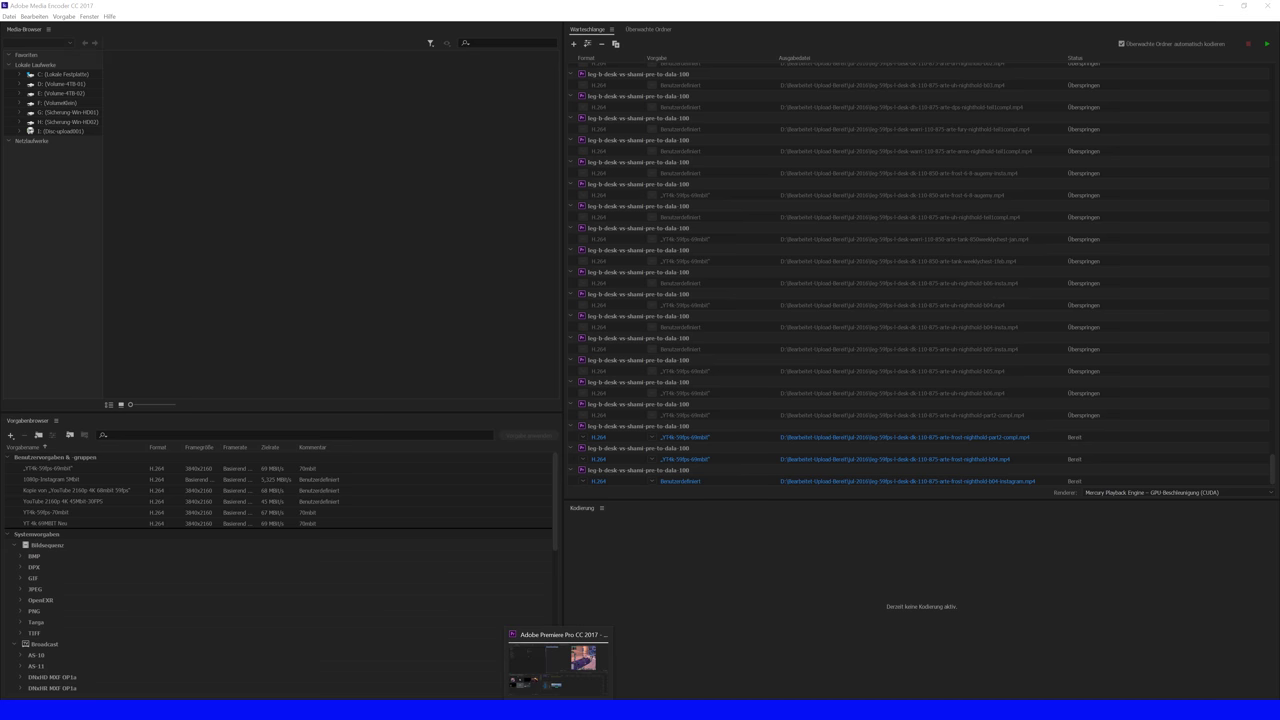
click(558, 662)
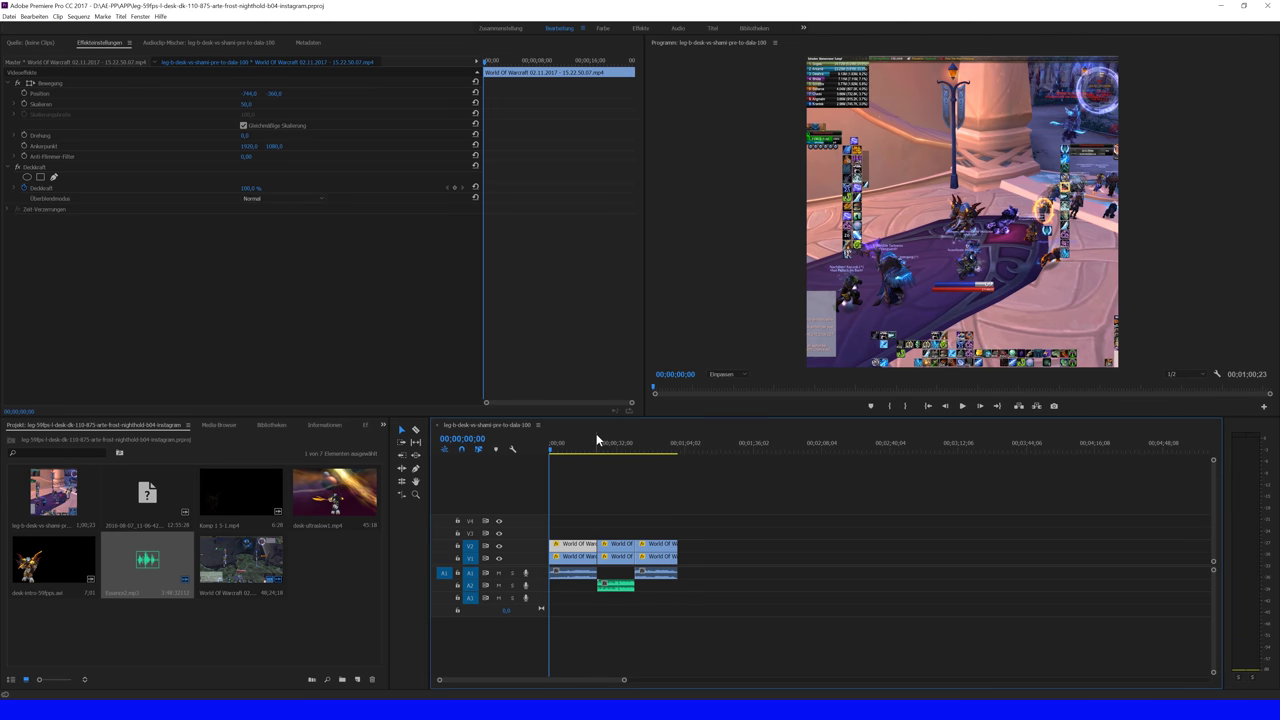